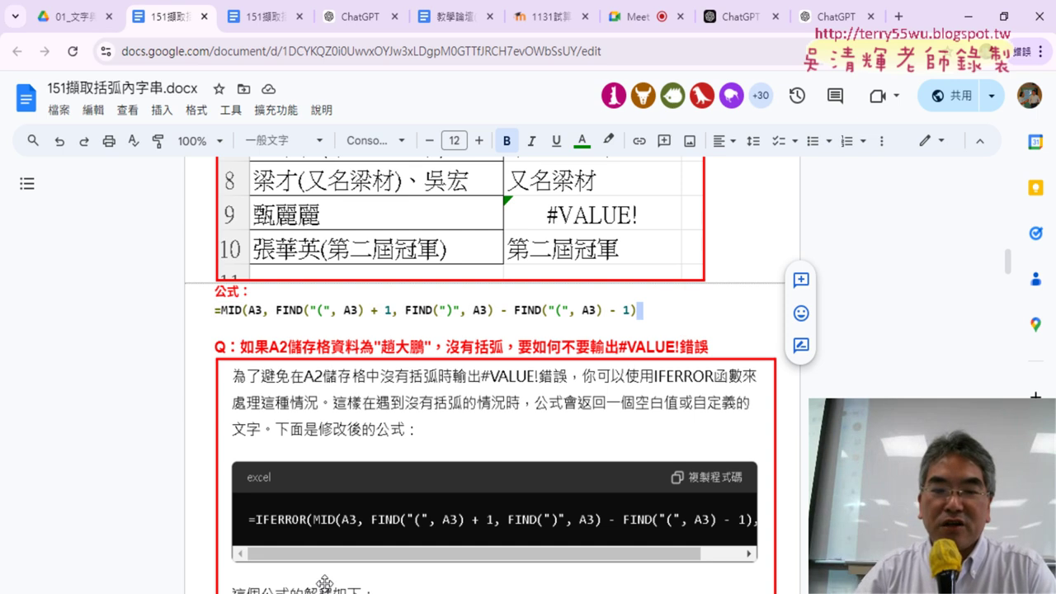
- Clear the extraction formulas from B2:B10 in Excel and select cell B3
{"action": "key", "text": "alt+Tab"}
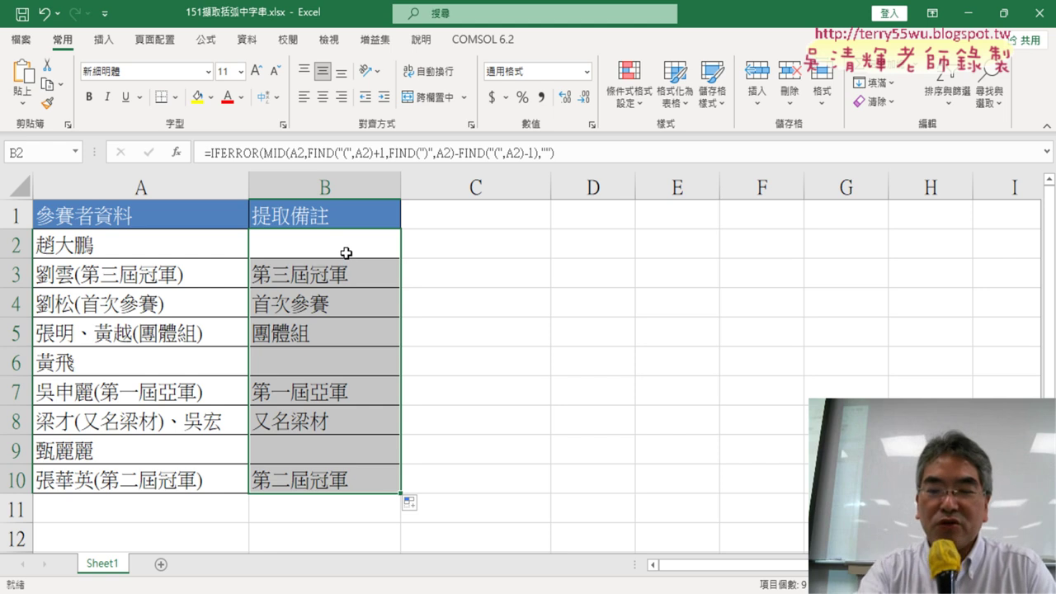
{"action": "key", "text": "Delete"}
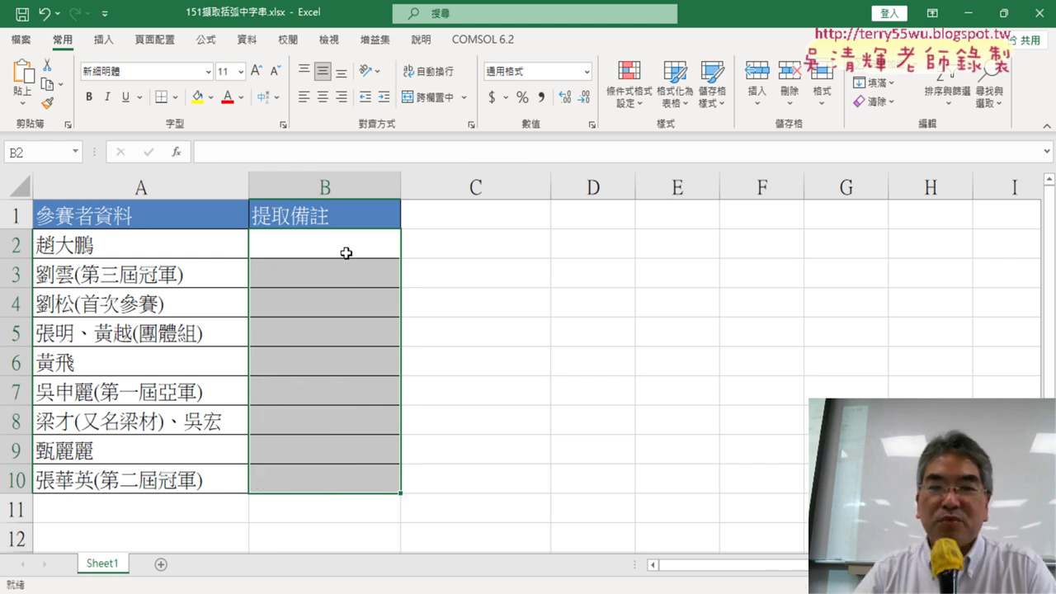
{"action": "left_click", "coordinate": [342, 278]}
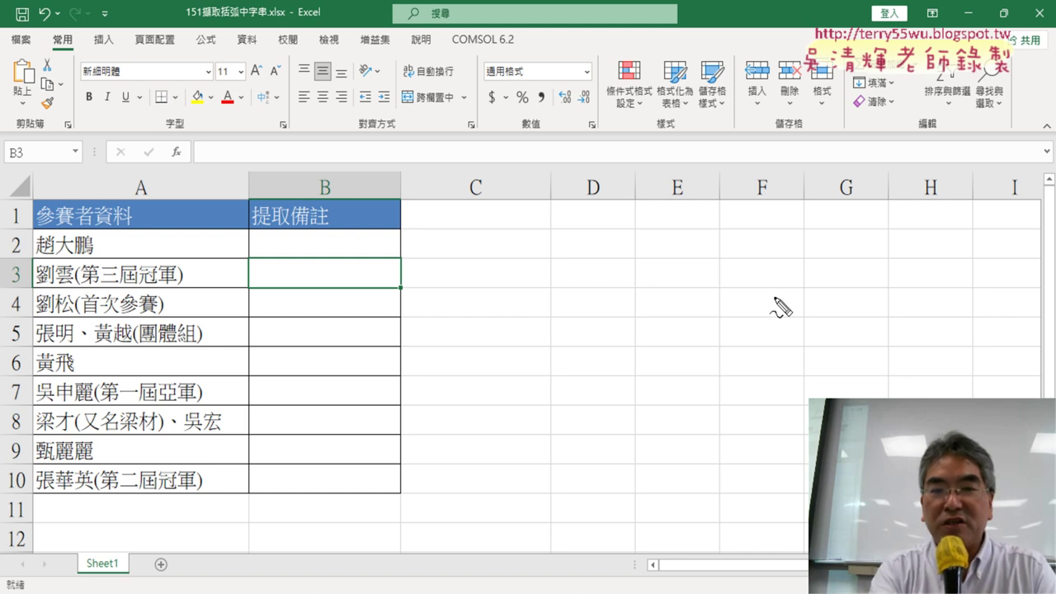
- Mark cell B3 with red pen strokes and an arrow, then erase the ink
{"action": "left_click_drag", "start_coordinate": [242, 259], "coordinate": [242, 292]}
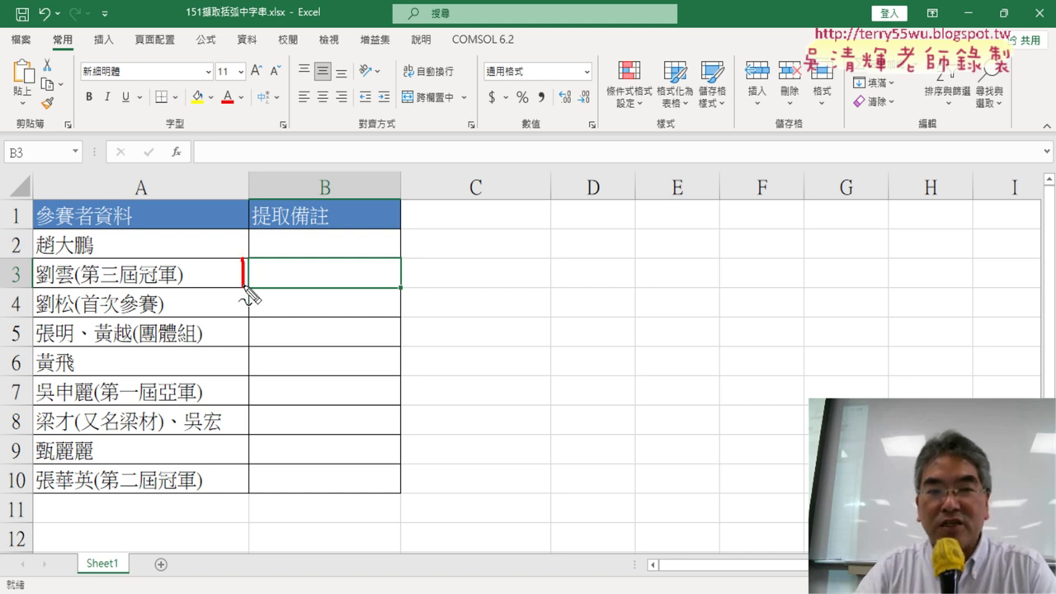
{"action": "mouse_move", "coordinate": [247, 253]}
{"action": "left_mouse_down"}
{"action": "mouse_move", "coordinate": [405, 255]}
{"action": "mouse_move", "coordinate": [407, 290]}
{"action": "mouse_move", "coordinate": [241, 288]}
{"action": "left_mouse_up"}
{"action": "mouse_move", "coordinate": [546, 252]}
{"action": "left_mouse_down"}
{"action": "mouse_move", "coordinate": [373, 274]}
{"action": "mouse_move", "coordinate": [415, 283]}
{"action": "left_mouse_up"}
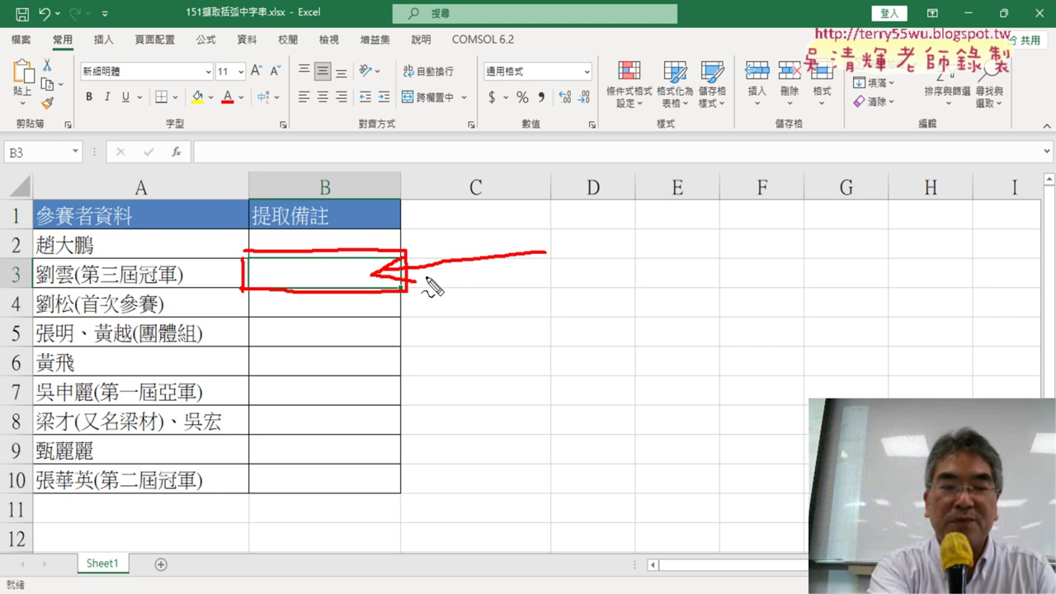
{"action": "key", "text": "Escape"}
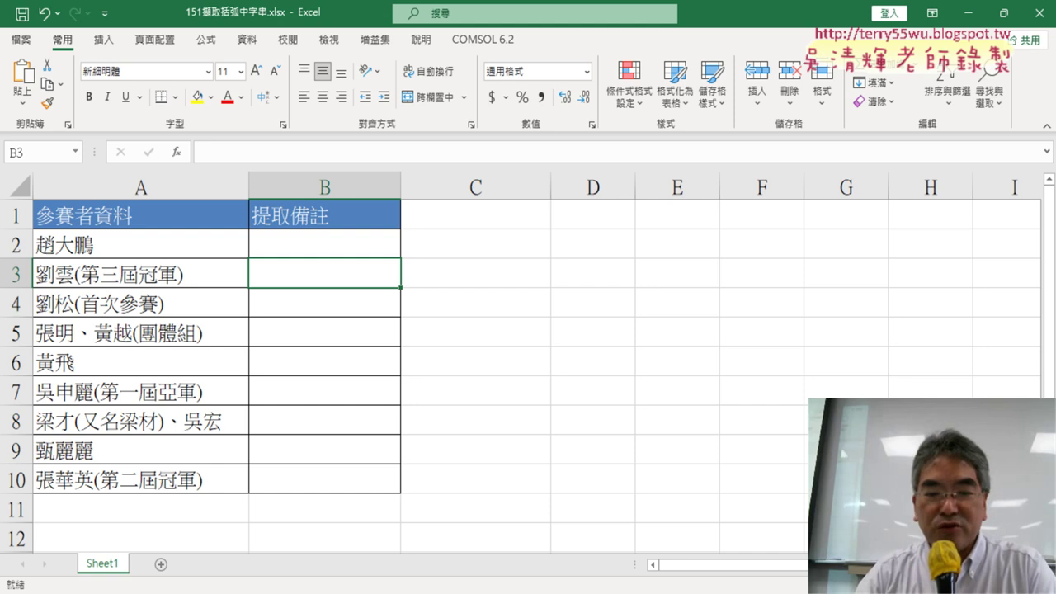
{"action": "left_click", "coordinate": [469, 593]}
- Bring up the Google Docs handout and scroll through it to the Q heading
{"action": "left_click", "coordinate": [446, 569]}
{"action": "scroll", "coordinate": [425, 337], "scroll_direction": "up", "scroll_amount": 1}
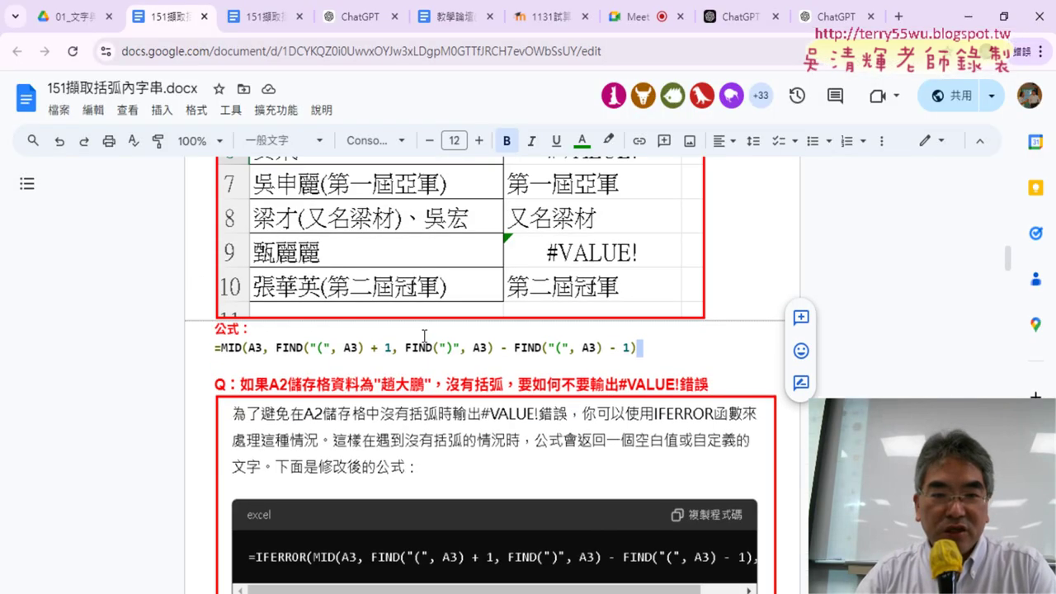
{"action": "scroll", "coordinate": [425, 336], "scroll_direction": "up", "scroll_amount": 5}
{"action": "scroll", "coordinate": [424, 337], "scroll_direction": "up", "scroll_amount": 1}
{"action": "scroll", "coordinate": [425, 337], "scroll_direction": "up", "scroll_amount": 3}
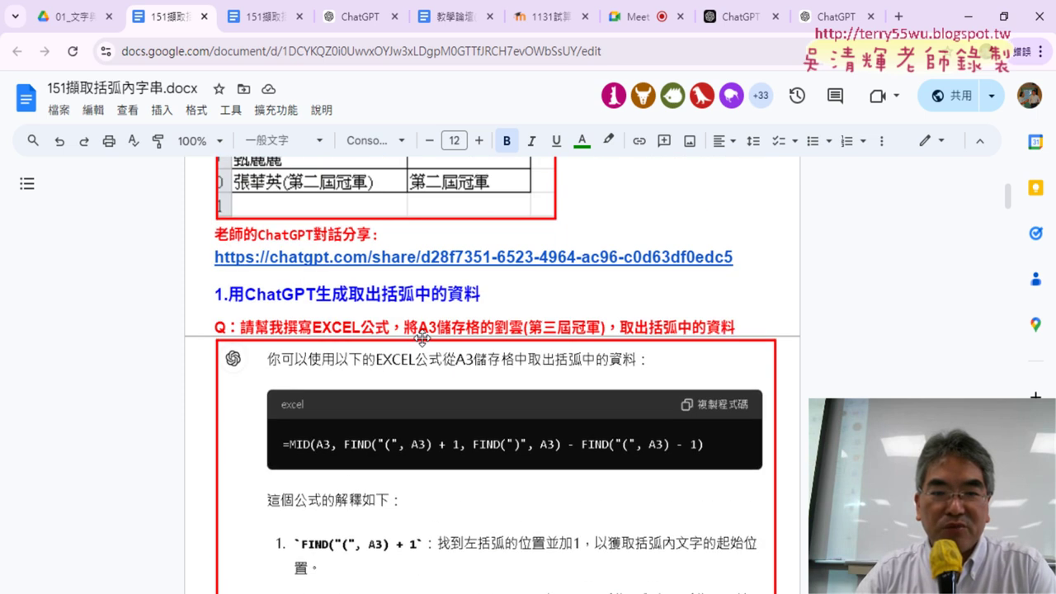
{"action": "scroll", "coordinate": [425, 336], "scroll_direction": "up", "scroll_amount": 2}
{"action": "scroll", "coordinate": [425, 337], "scroll_direction": "down", "scroll_amount": 4}
{"action": "scroll", "coordinate": [429, 330], "scroll_direction": "down", "scroll_amount": 1}
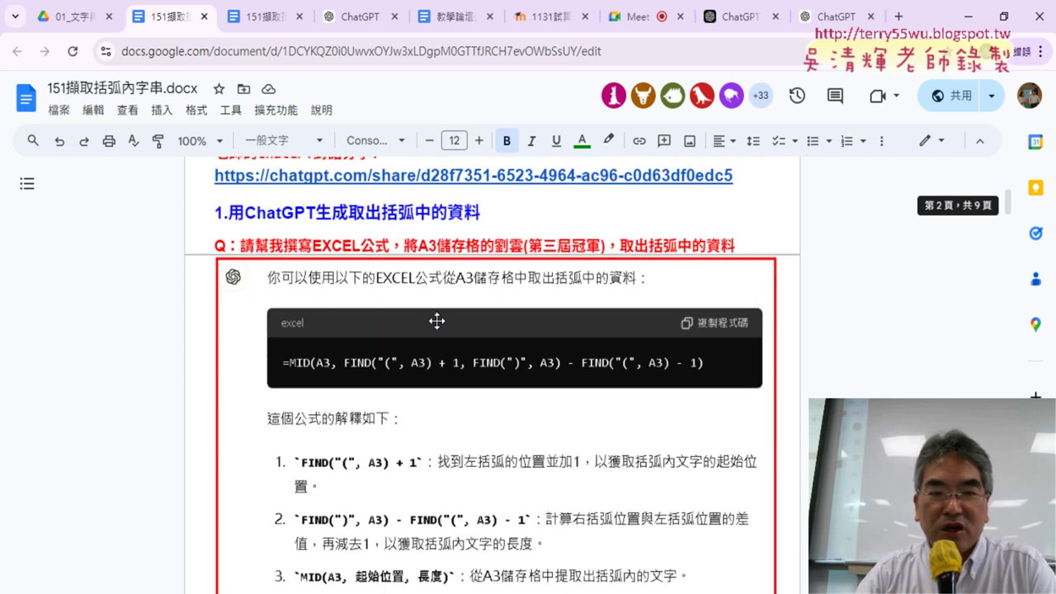
{"action": "scroll", "coordinate": [436, 321], "scroll_direction": "down", "scroll_amount": 1}
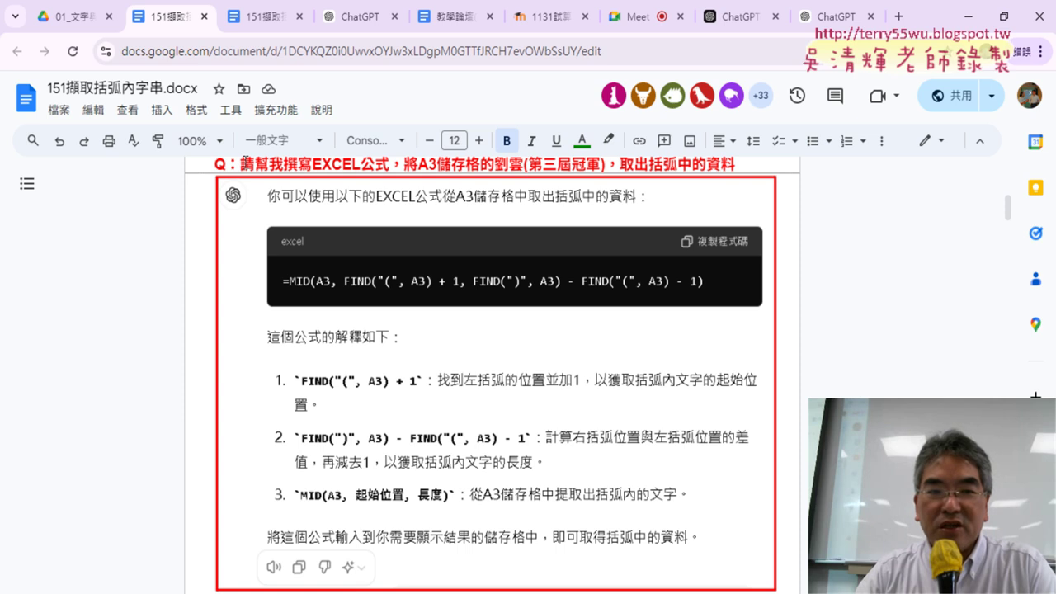
{"action": "scroll", "coordinate": [459, 374], "scroll_direction": "up", "scroll_amount": 1}
{"action": "key", "text": "ctrl+a"}
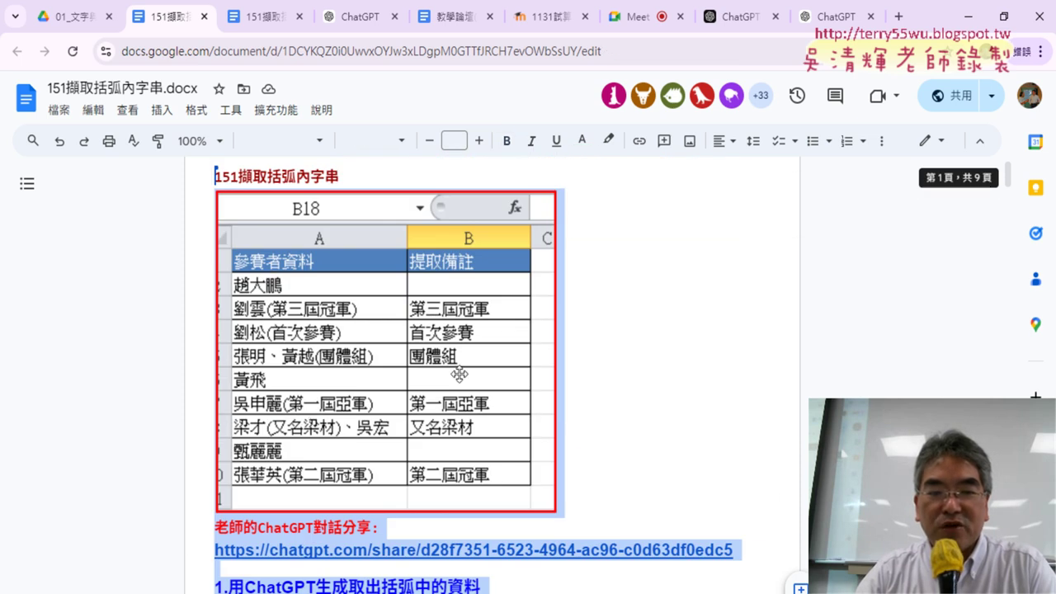
{"action": "scroll", "coordinate": [460, 375], "scroll_direction": "down", "scroll_amount": 4}
{"action": "left_click", "coordinate": [268, 293]}
{"action": "double_click", "coordinate": [268, 292]}
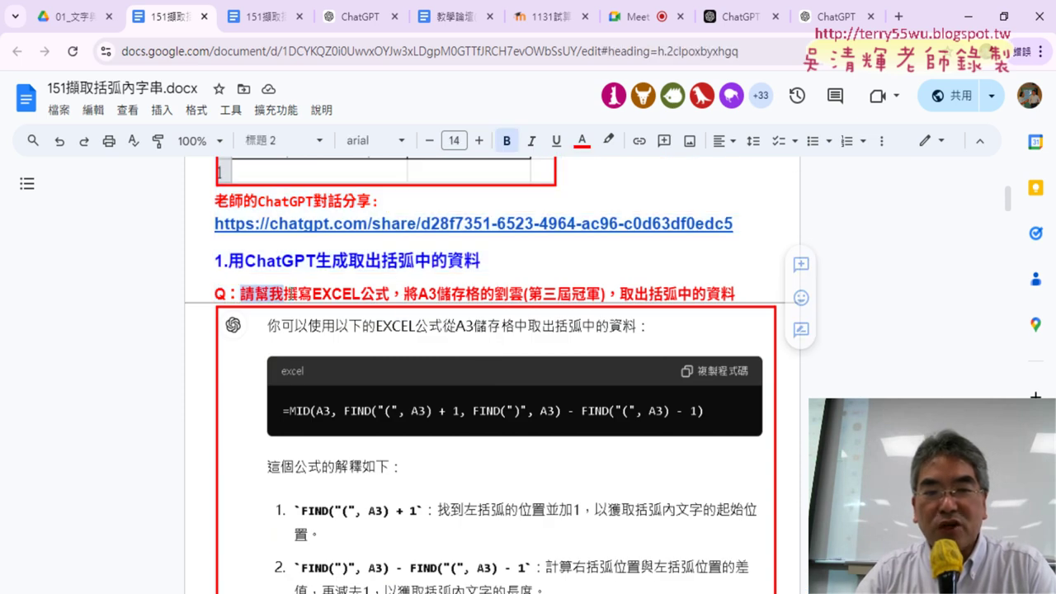
{"action": "left_click_drag", "start_coordinate": [282, 292], "coordinate": [393, 293]}
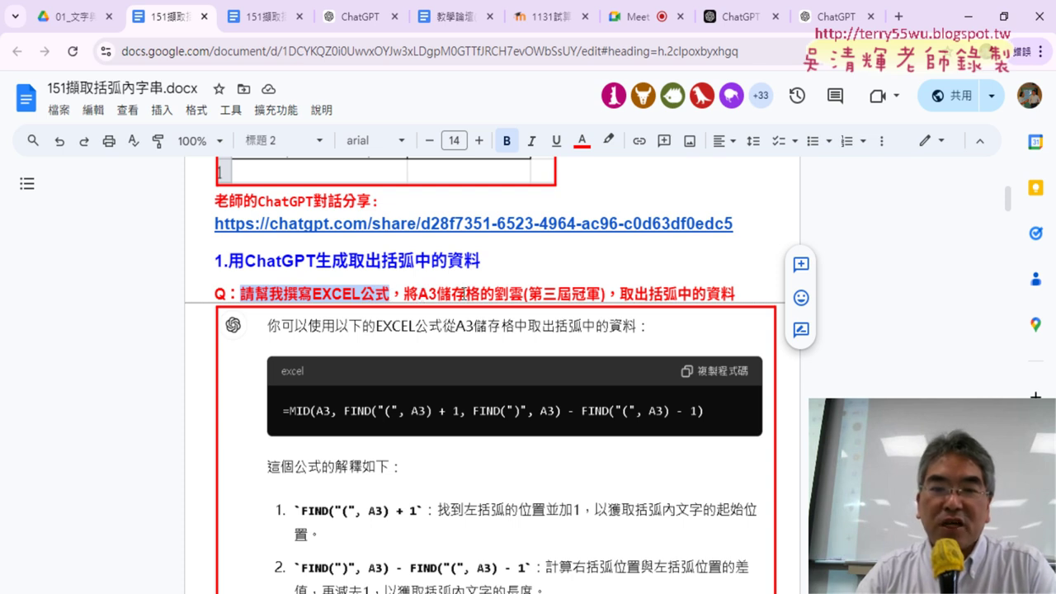
{"action": "left_click_drag", "start_coordinate": [483, 294], "coordinate": [438, 293]}
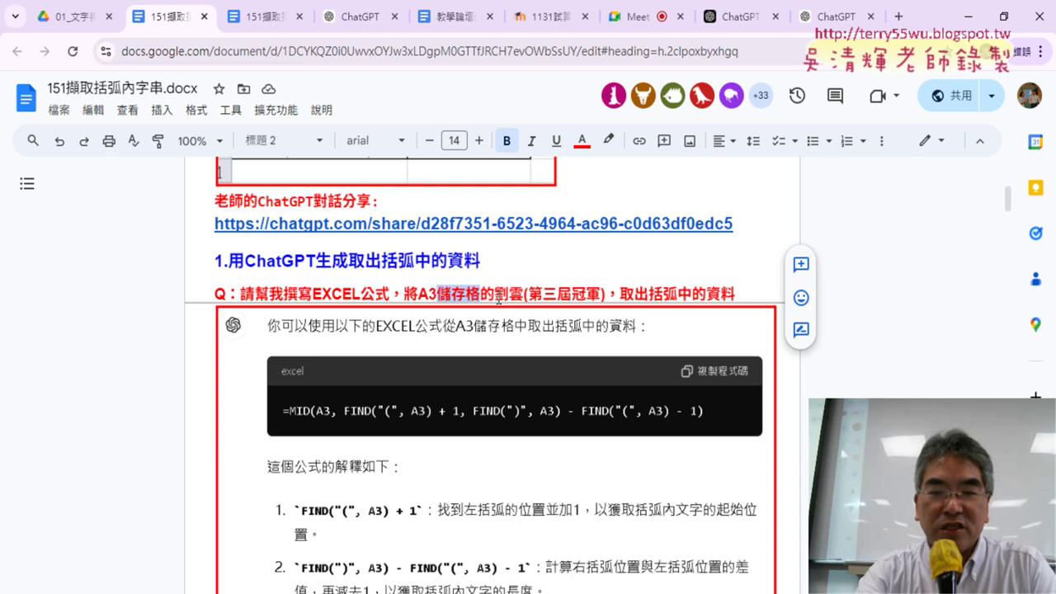
{"action": "key", "text": "Delete"}
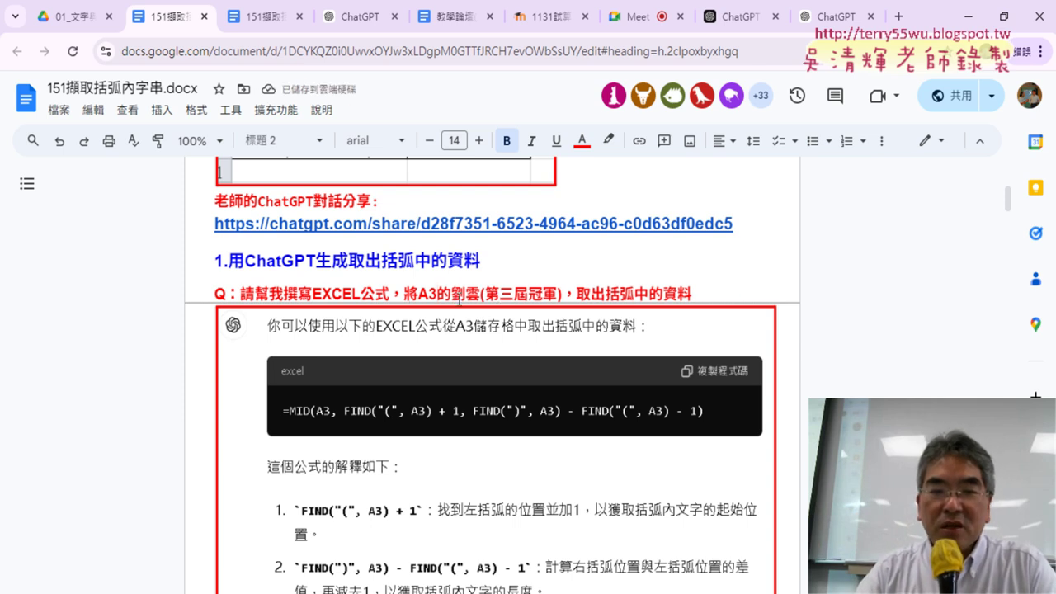
{"action": "left_click_drag", "start_coordinate": [451, 294], "coordinate": [480, 293]}
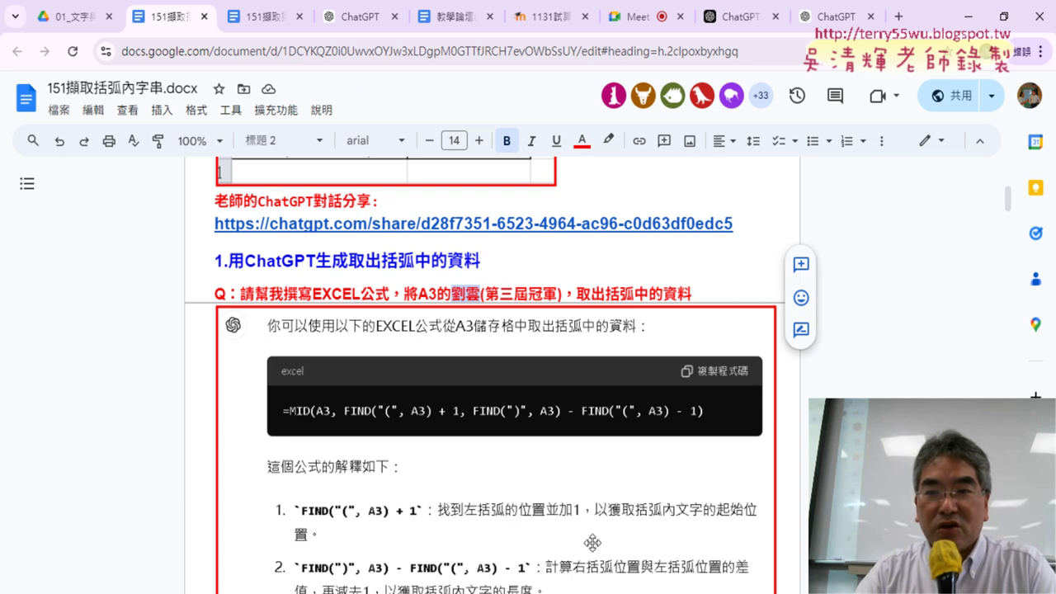
{"action": "key", "text": "alt+Tab"}
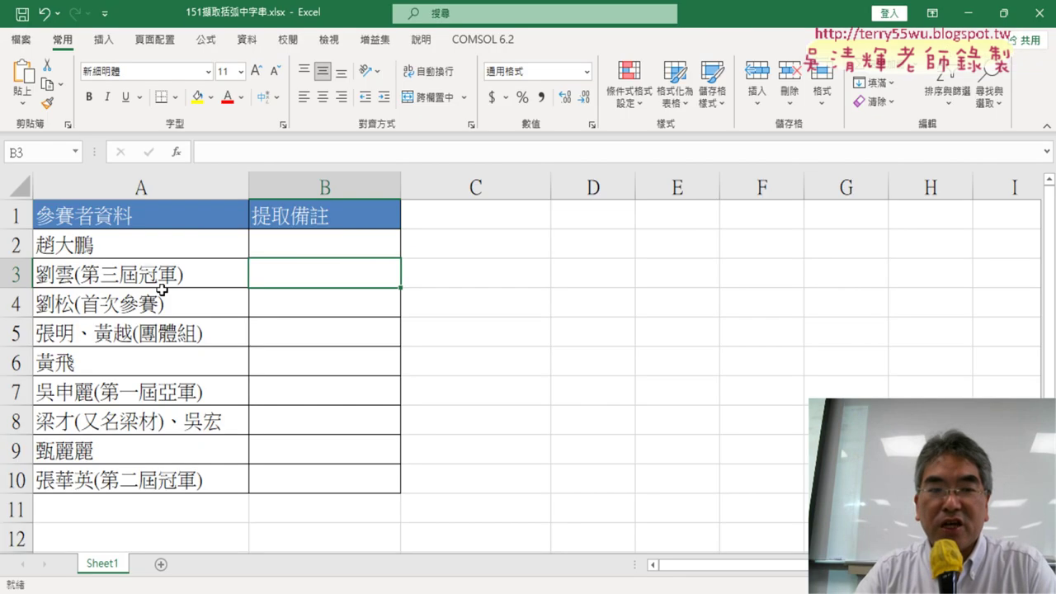
- Check cell A3's contents in Excel, then return to the Google Docs handout
{"action": "left_click", "coordinate": [120, 280]}
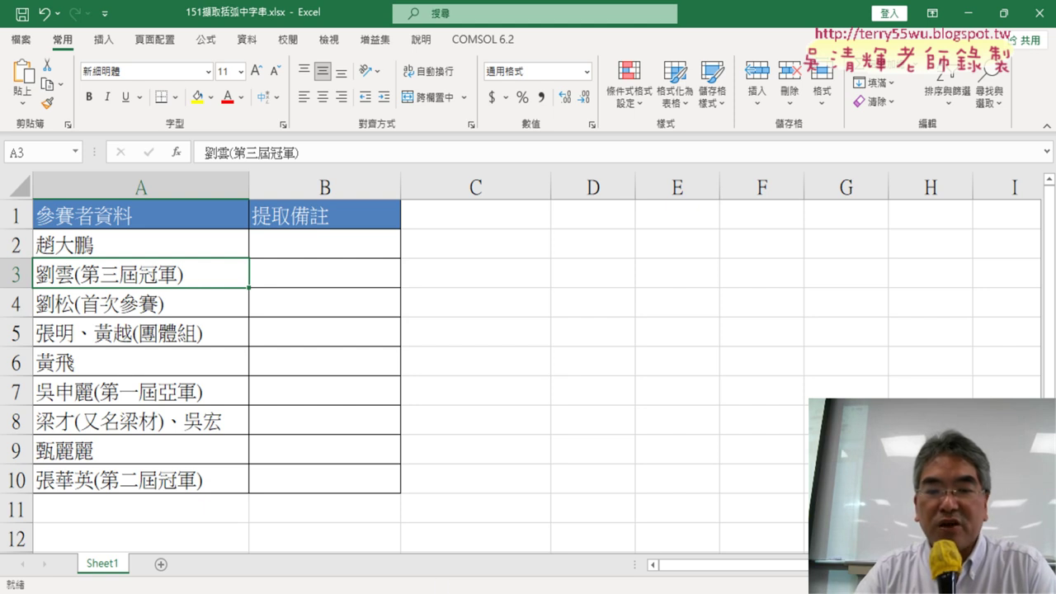
{"action": "key", "text": "alt+Tab"}
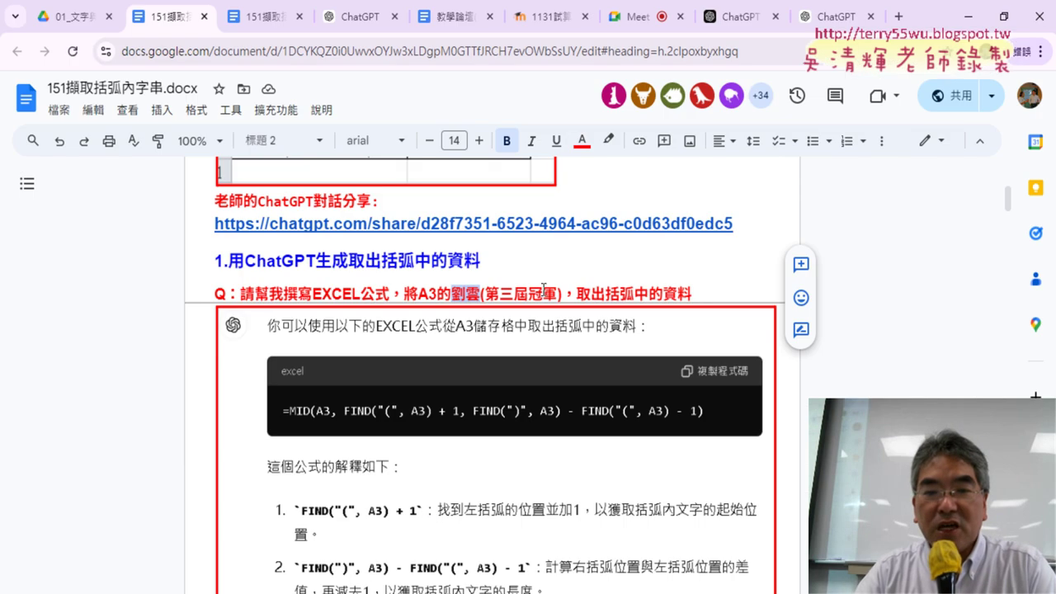
- Select and copy the entire Q prompt line about A3, then go to the new ChatGPT chat
{"action": "left_click", "coordinate": [542, 287]}
{"action": "left_click_drag", "start_coordinate": [466, 293], "coordinate": [554, 297]}
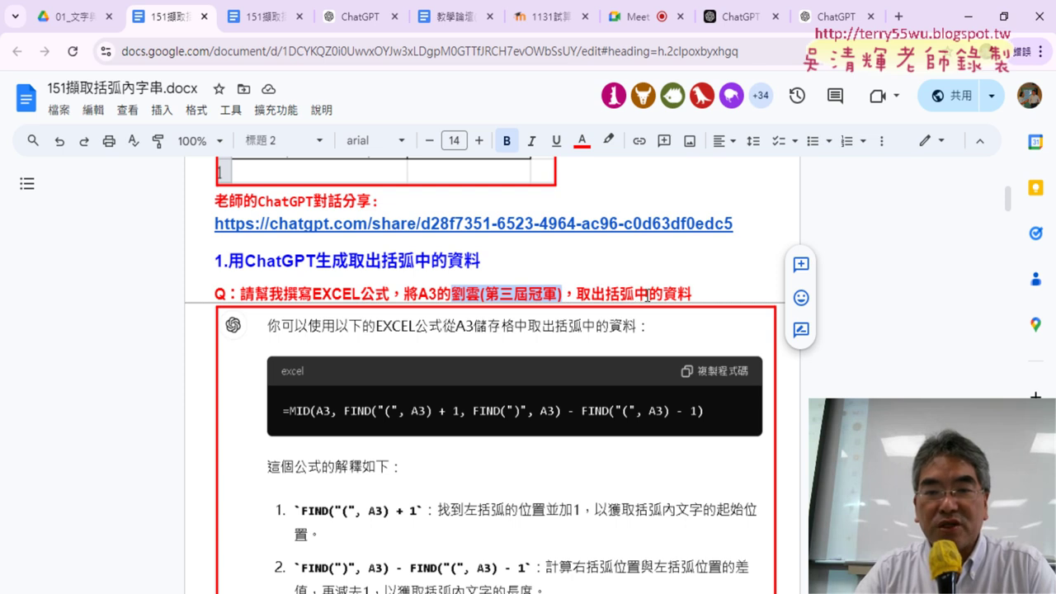
{"action": "left_click_drag", "start_coordinate": [693, 294], "coordinate": [247, 292]}
{"action": "key", "text": "ctrl+c"}
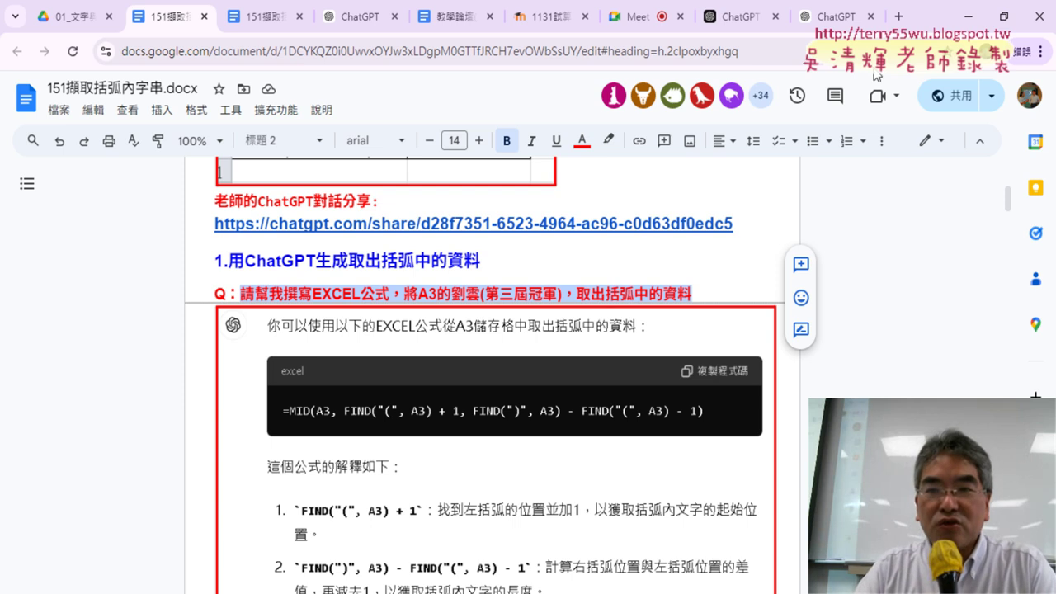
{"action": "left_click", "coordinate": [833, 17]}
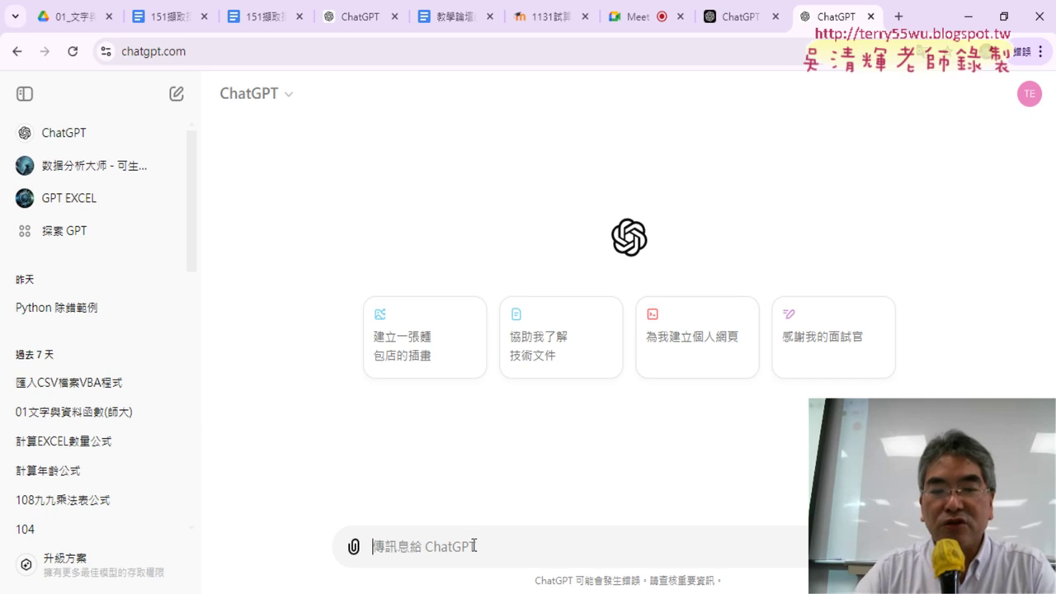
- Paste the A3 parentheses prompt into ChatGPT and send it
{"action": "left_click", "coordinate": [504, 534]}
{"action": "key", "text": "ctrl+v"}
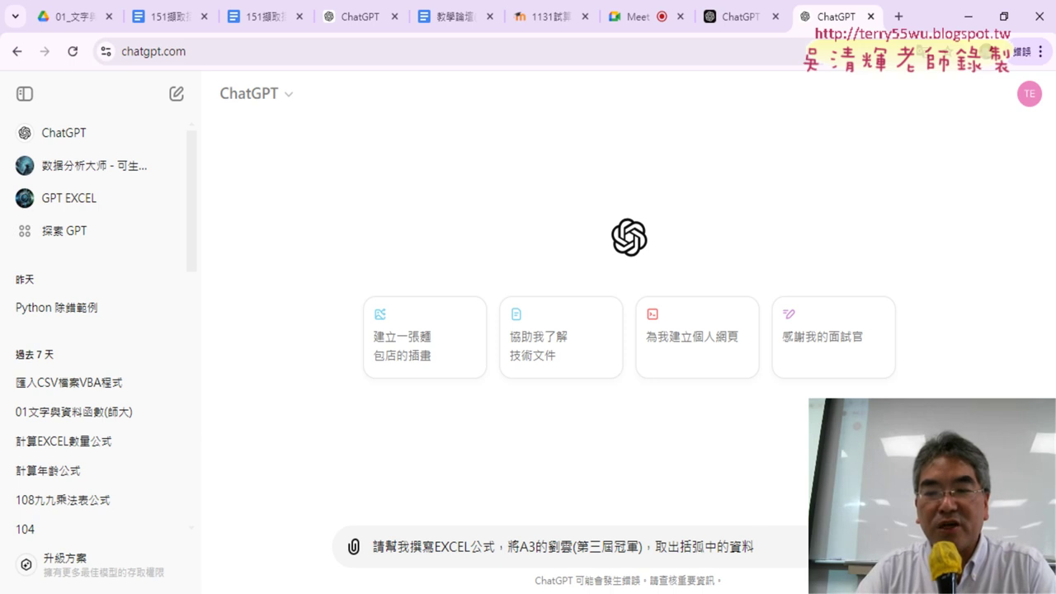
{"action": "key", "text": "Return"}
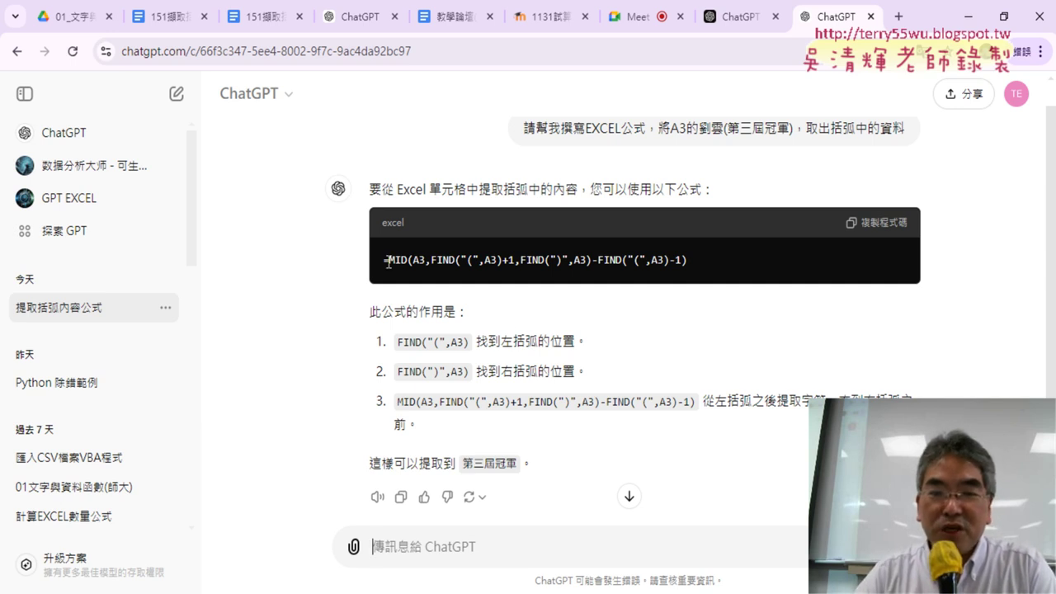
- Copy the returned formula =MID(A3,FIND("(",A3)+1,FIND(")",A3)-FIND("(",A3)-1)
{"action": "left_click_drag", "start_coordinate": [431, 261], "coordinate": [478, 267]}
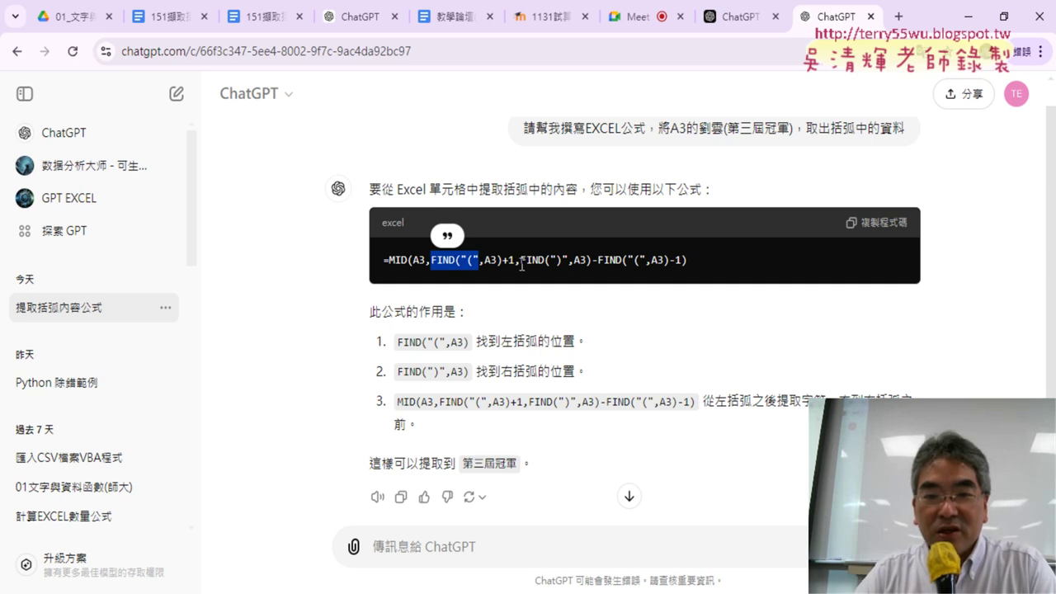
{"action": "left_click_drag", "start_coordinate": [521, 260], "coordinate": [591, 263]}
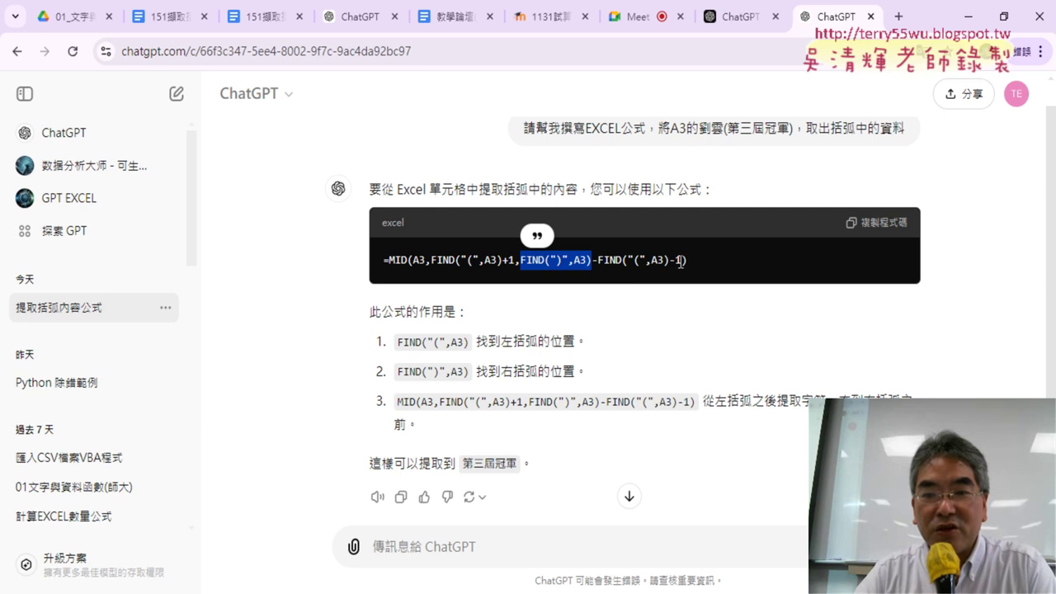
{"action": "left_click_drag", "start_coordinate": [680, 261], "coordinate": [384, 261]}
{"action": "left_click", "coordinate": [615, 266]}
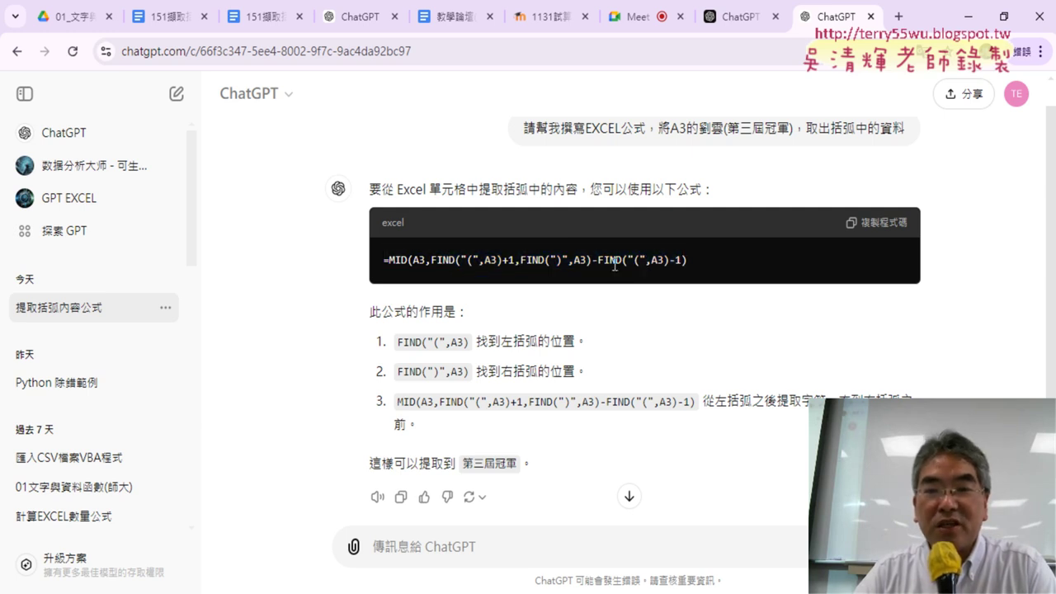
{"action": "left_click_drag", "start_coordinate": [699, 262], "coordinate": [384, 263]}
{"action": "right_click", "coordinate": [477, 262]}
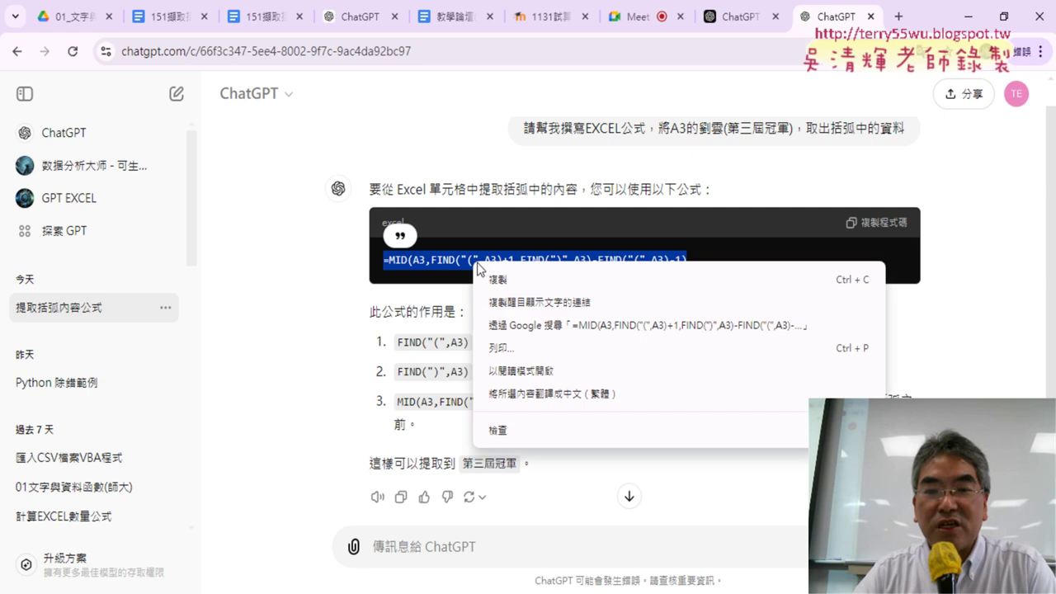
{"action": "left_click", "coordinate": [545, 277]}
- Paste the MID/FIND formula into cell B3 and confirm it
{"action": "key", "text": "alt+Tab"}
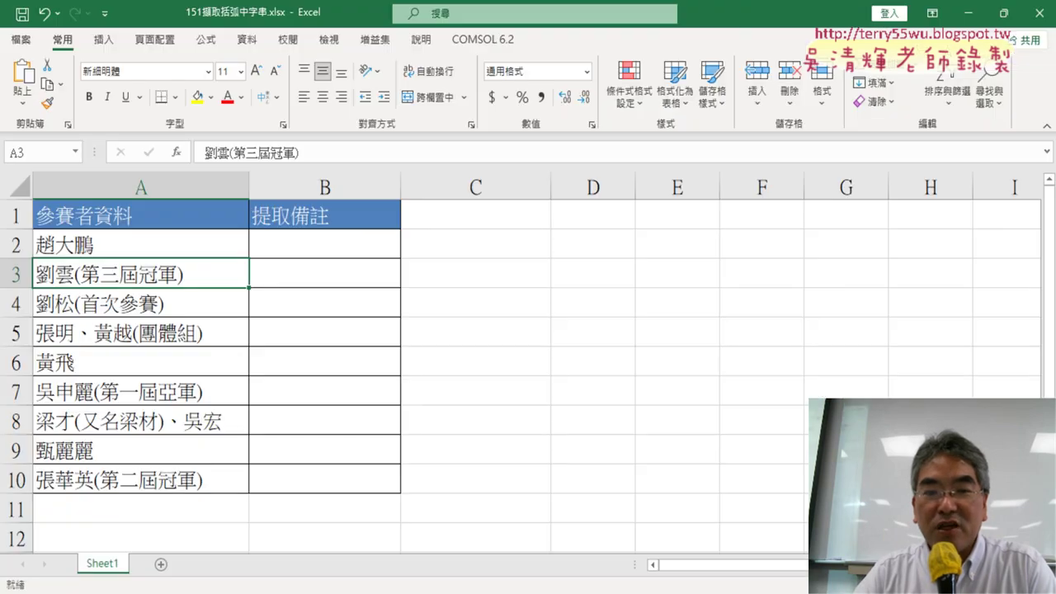
{"action": "left_click", "coordinate": [337, 275]}
{"action": "double_click", "coordinate": [344, 275]}
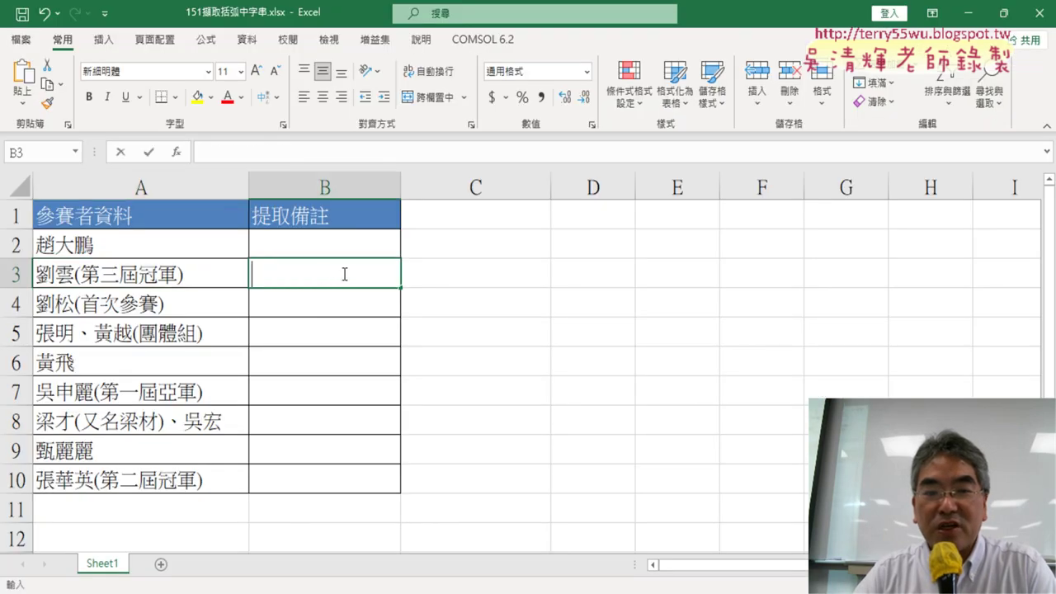
{"action": "key", "text": "ctrl+v"}
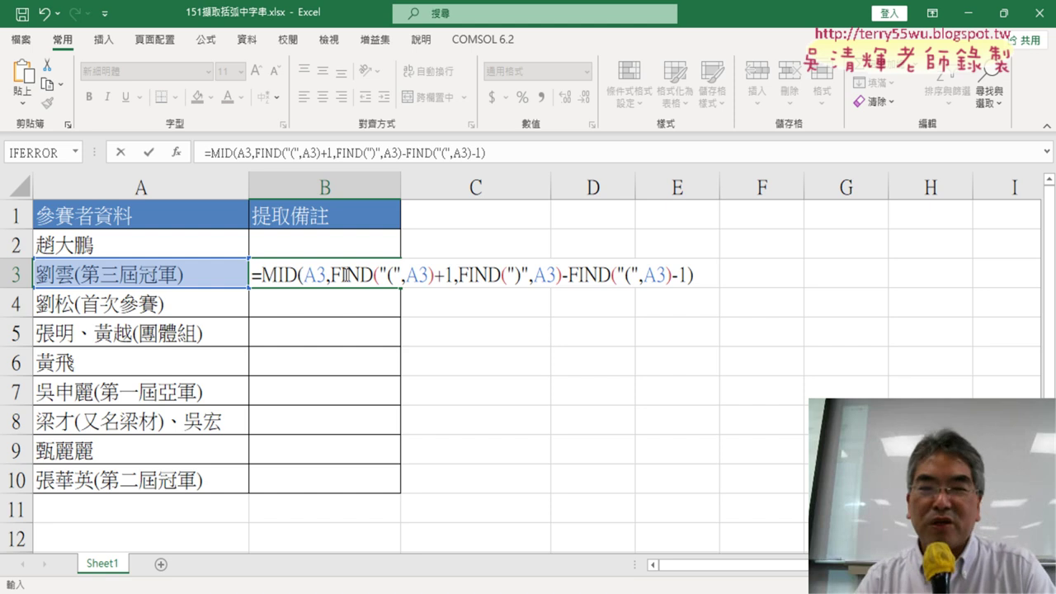
{"action": "left_click", "coordinate": [148, 153]}
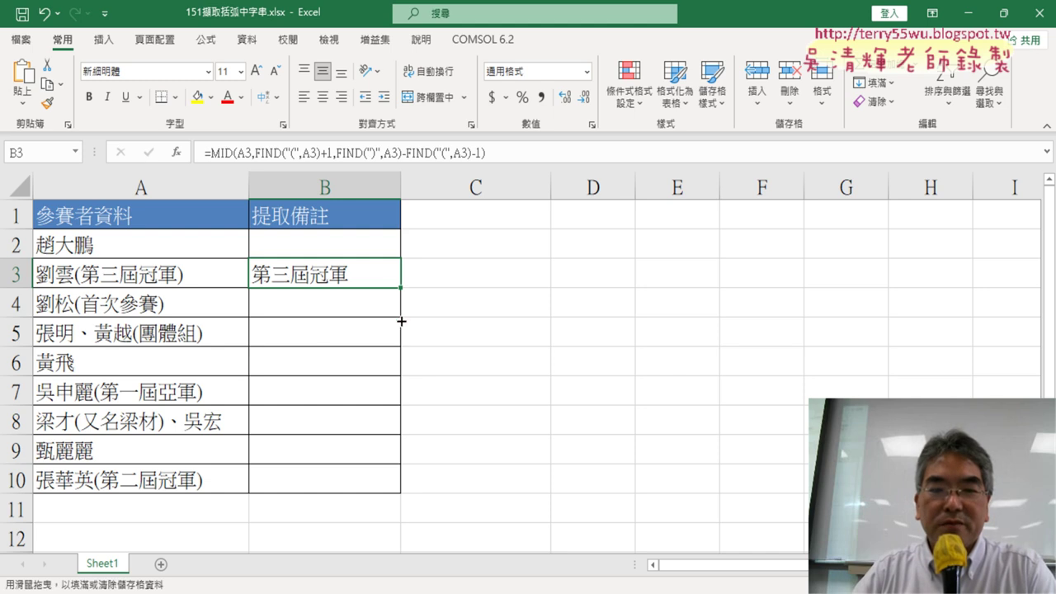
- Fill B3's formula down to B10 and up into B2, then check B2
{"action": "left_click_drag", "start_coordinate": [398, 290], "coordinate": [400, 492]}
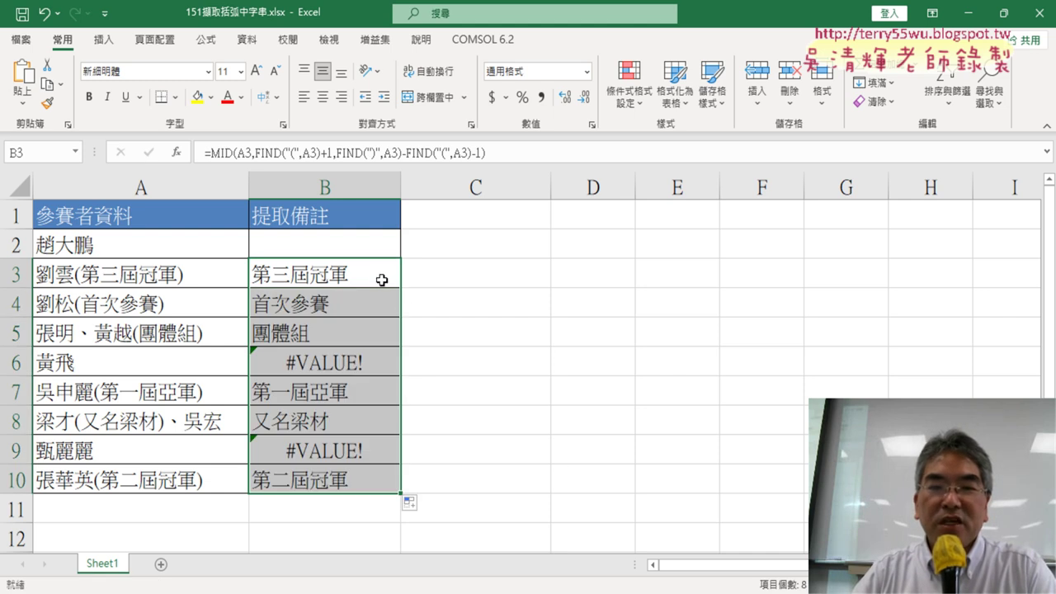
{"action": "left_click", "coordinate": [379, 275]}
{"action": "left_click_drag", "start_coordinate": [400, 287], "coordinate": [393, 244]}
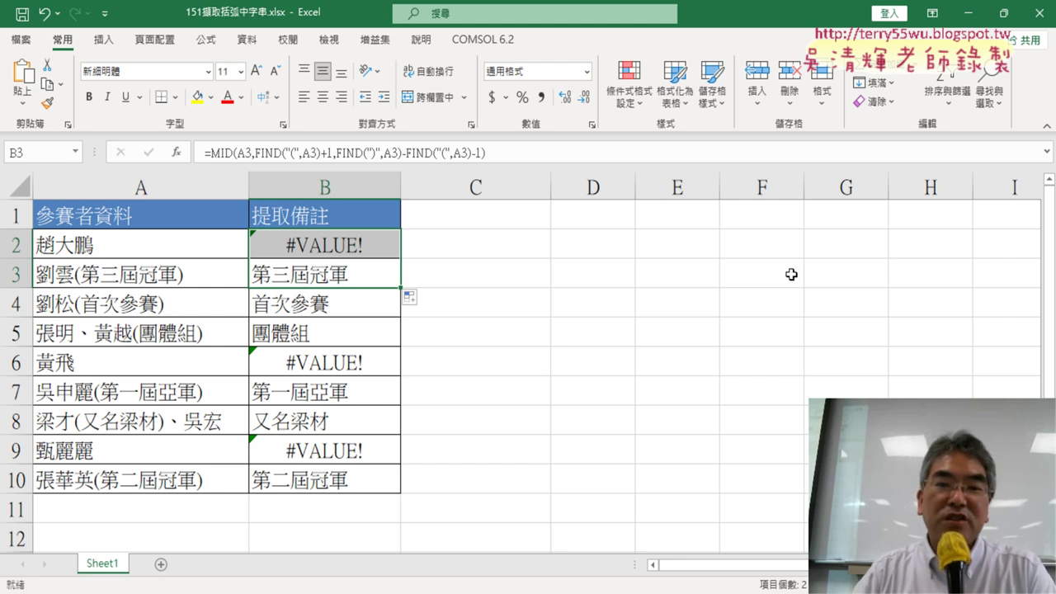
{"action": "left_click", "coordinate": [362, 245]}
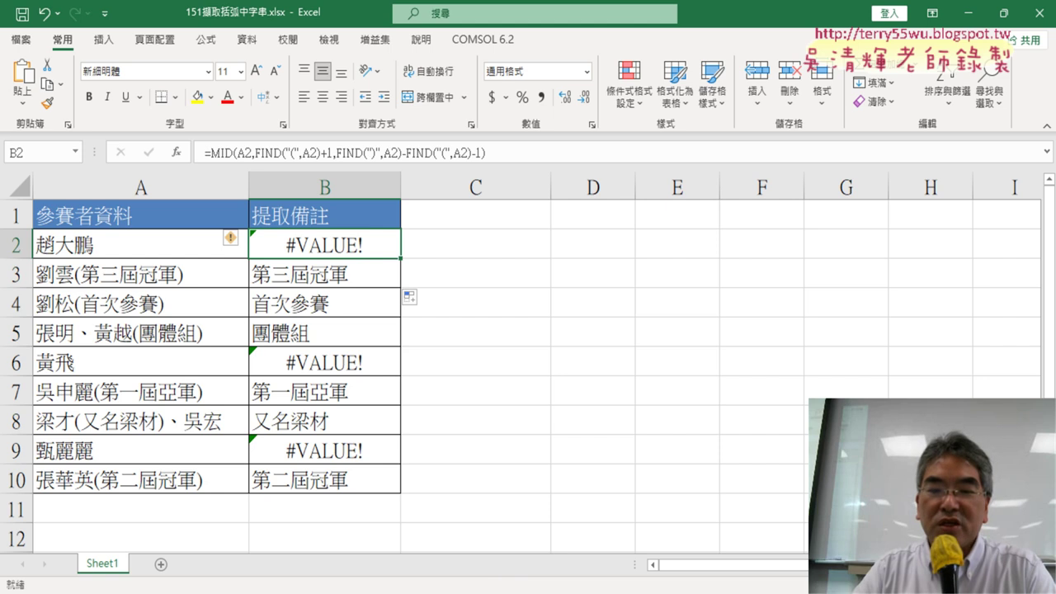
{"action": "left_click", "coordinate": [446, 494]}
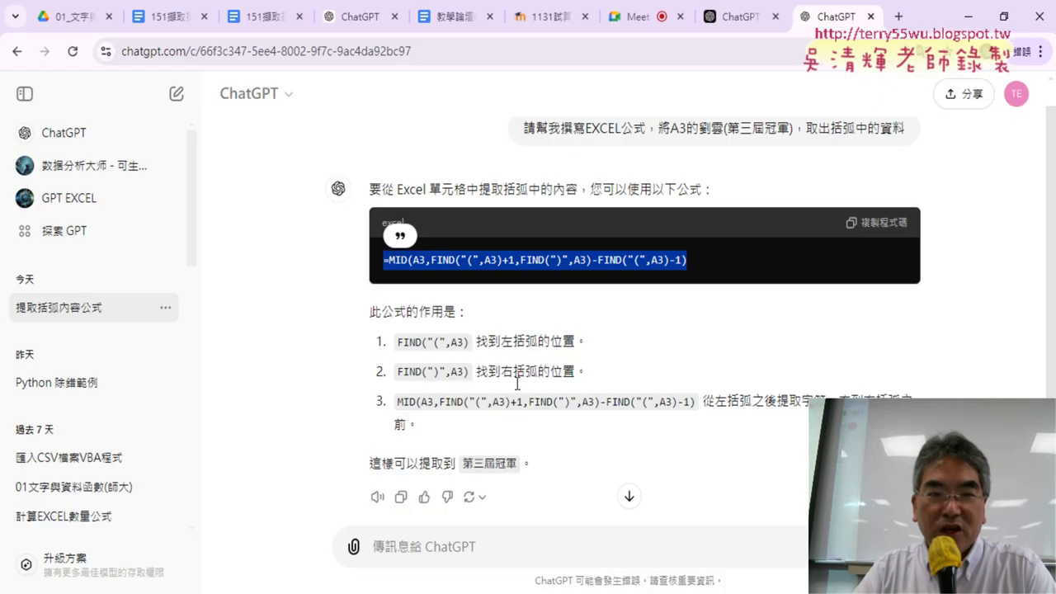
{"action": "left_click", "coordinate": [169, 16]}
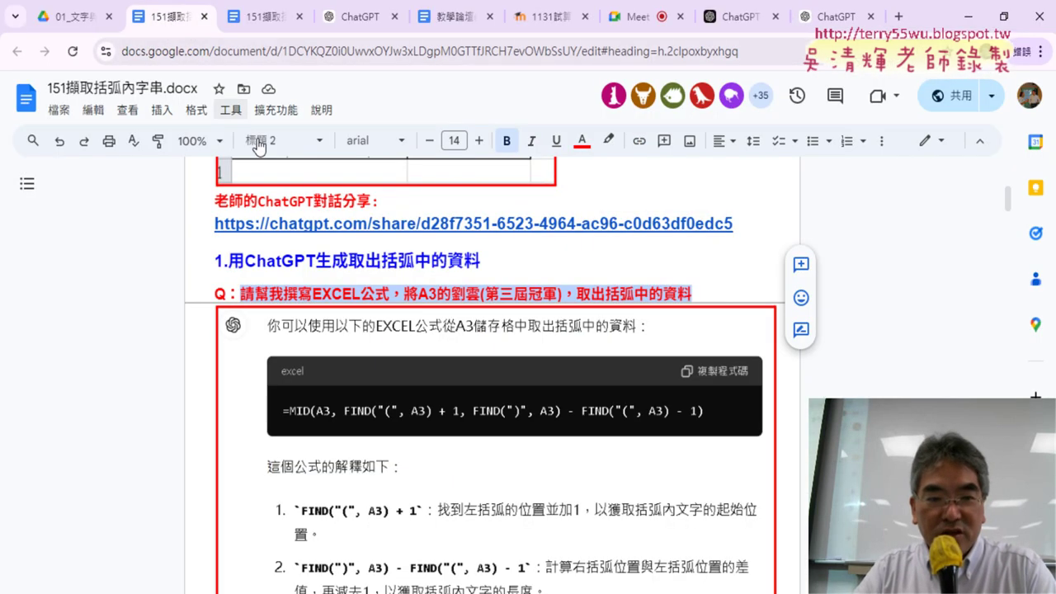
{"action": "scroll", "coordinate": [540, 272], "scroll_direction": "down", "scroll_amount": 3}
{"action": "scroll", "coordinate": [541, 273], "scroll_direction": "down", "scroll_amount": 1}
{"action": "scroll", "coordinate": [540, 272], "scroll_direction": "down", "scroll_amount": 4}
{"action": "scroll", "coordinate": [540, 272], "scroll_direction": "down", "scroll_amount": 3}
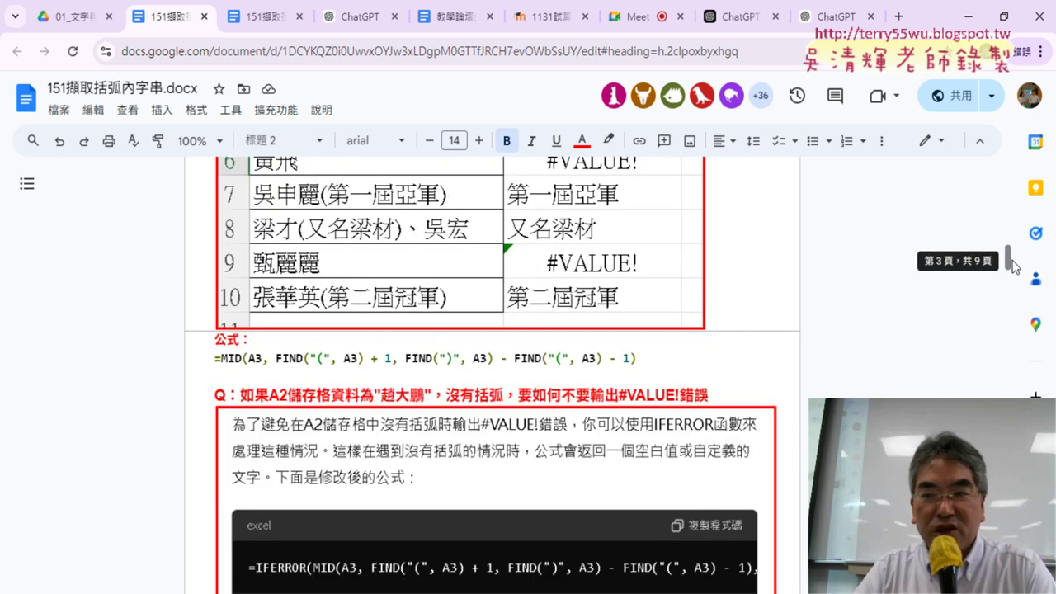
{"action": "left_click_drag", "start_coordinate": [241, 394], "coordinate": [715, 396]}
{"action": "key", "text": "ctrl+c"}
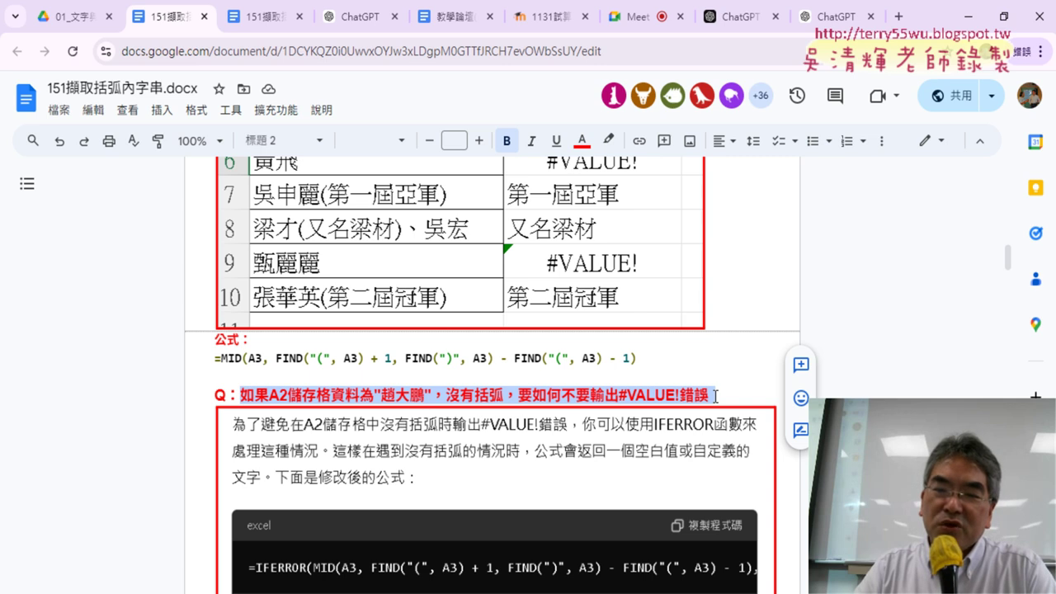
{"action": "left_click", "coordinate": [667, 398]}
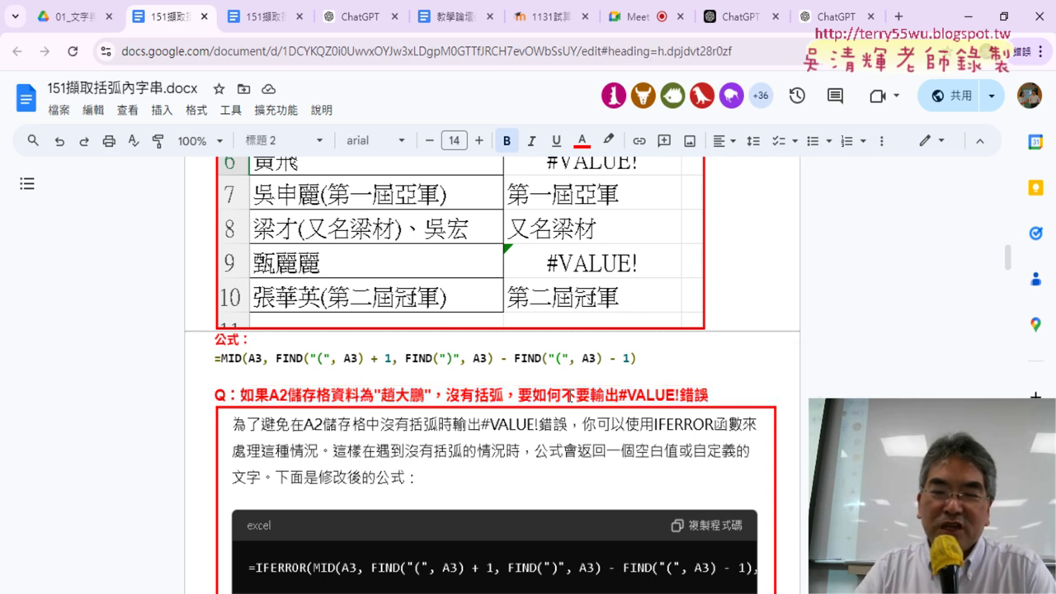
{"action": "left_click_drag", "start_coordinate": [563, 395], "coordinate": [707, 395]}
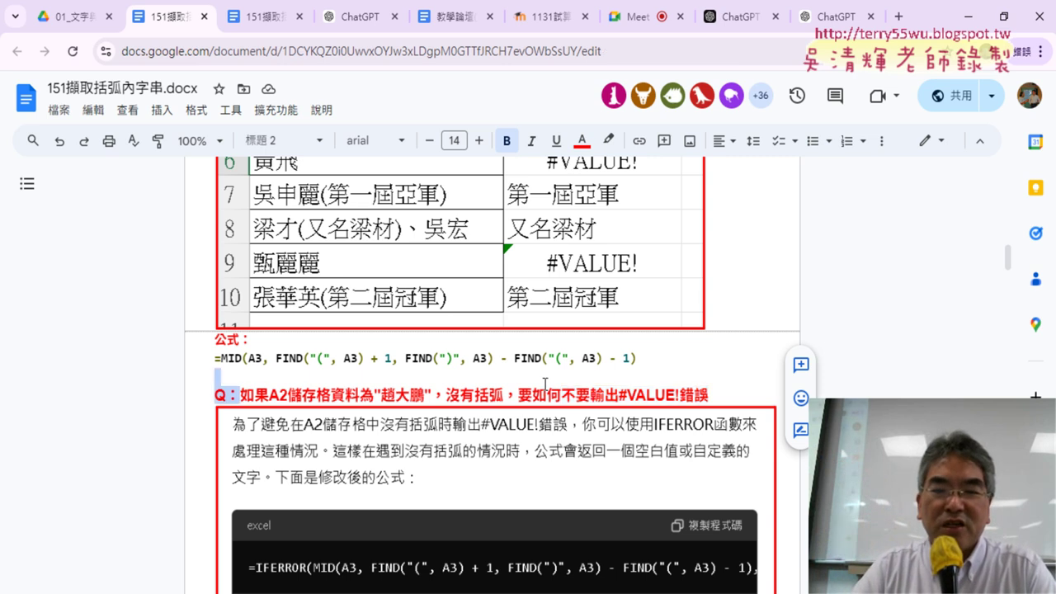
{"action": "left_click_drag", "start_coordinate": [241, 395], "coordinate": [710, 398]}
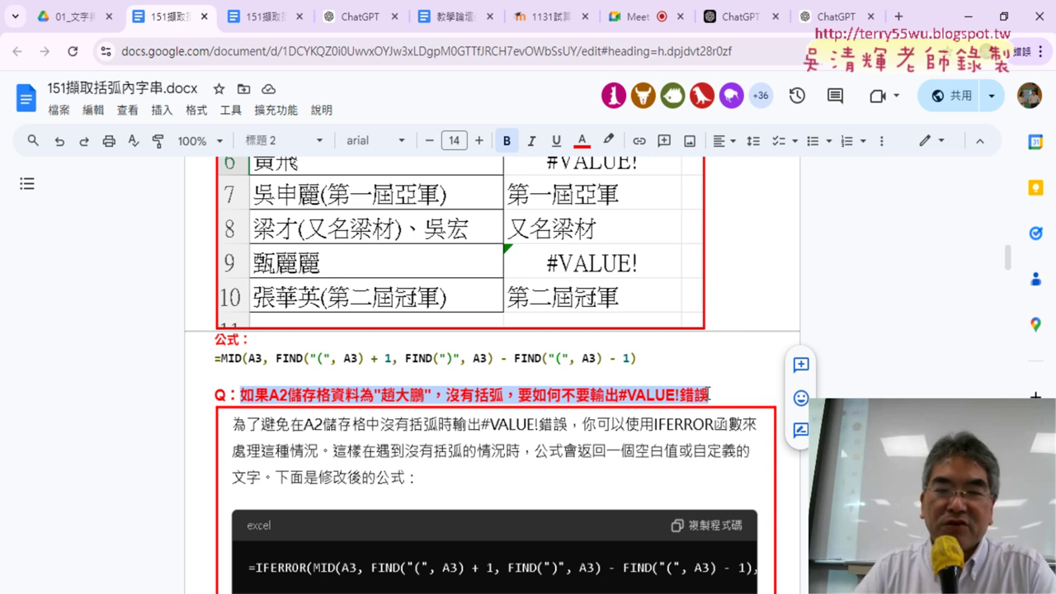
{"action": "key", "text": "alt+Tab"}
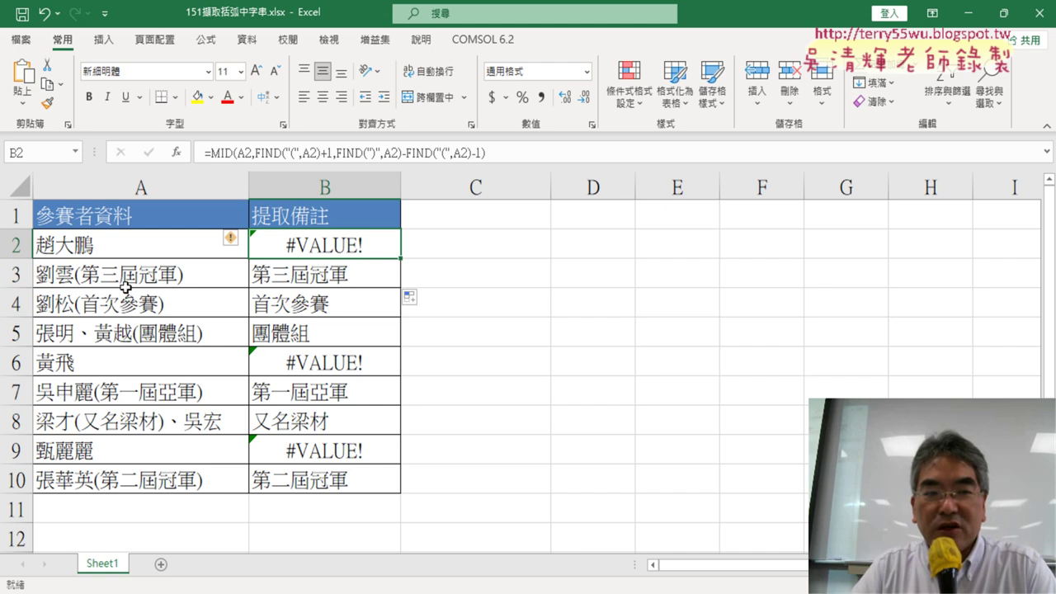
{"action": "left_click", "coordinate": [116, 252]}
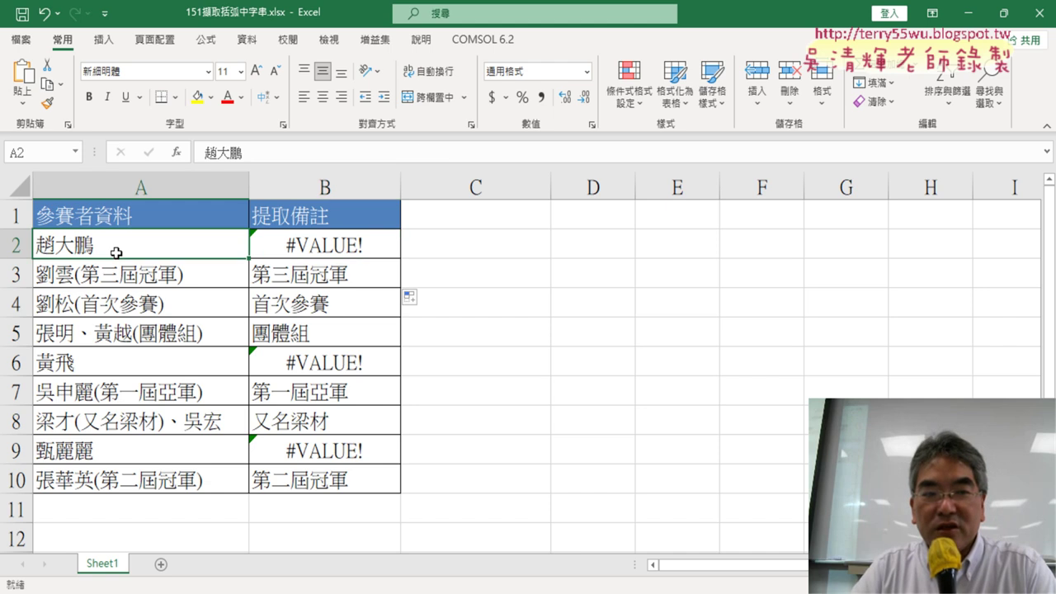
{"action": "left_click", "coordinate": [369, 252]}
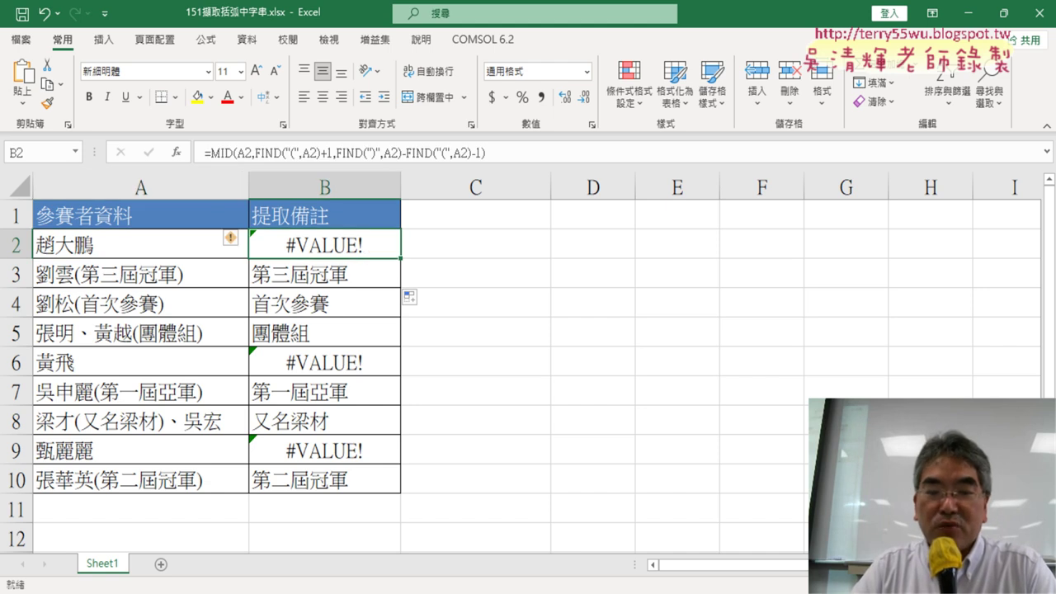
{"action": "key", "text": "alt+Tab"}
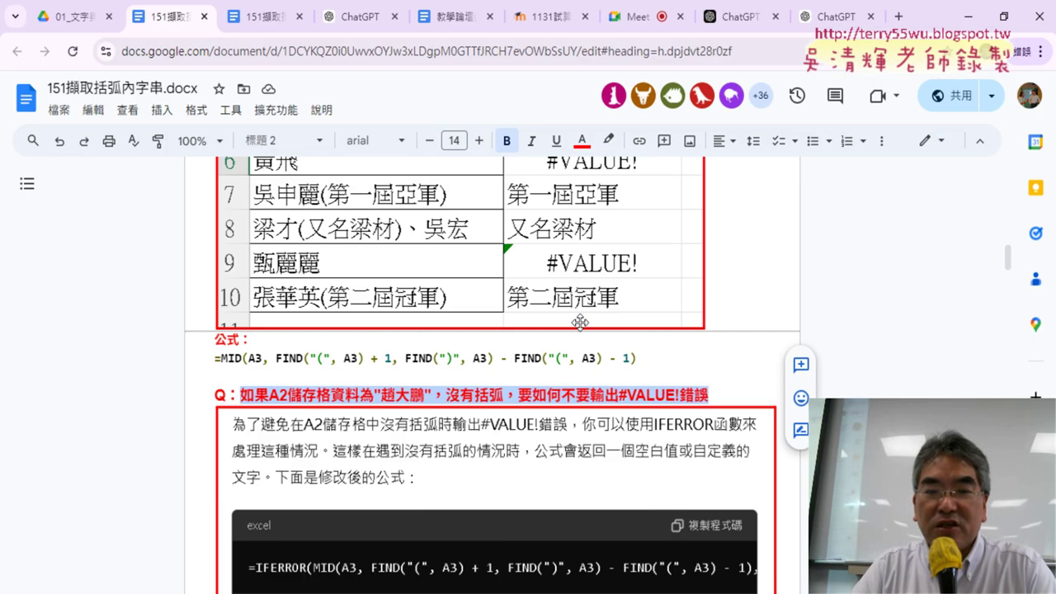
- Paste the #VALUE! follow-up question into the ChatGPT chat and send it
{"action": "left_click", "coordinate": [836, 17]}
{"action": "left_click", "coordinate": [481, 546]}
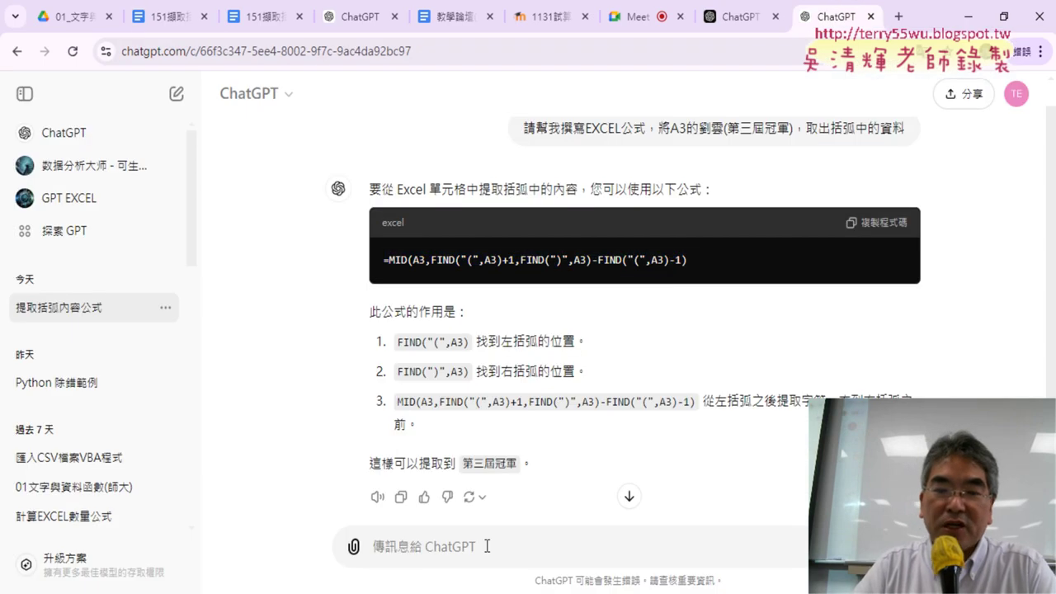
{"action": "key", "text": "ctrl+v"}
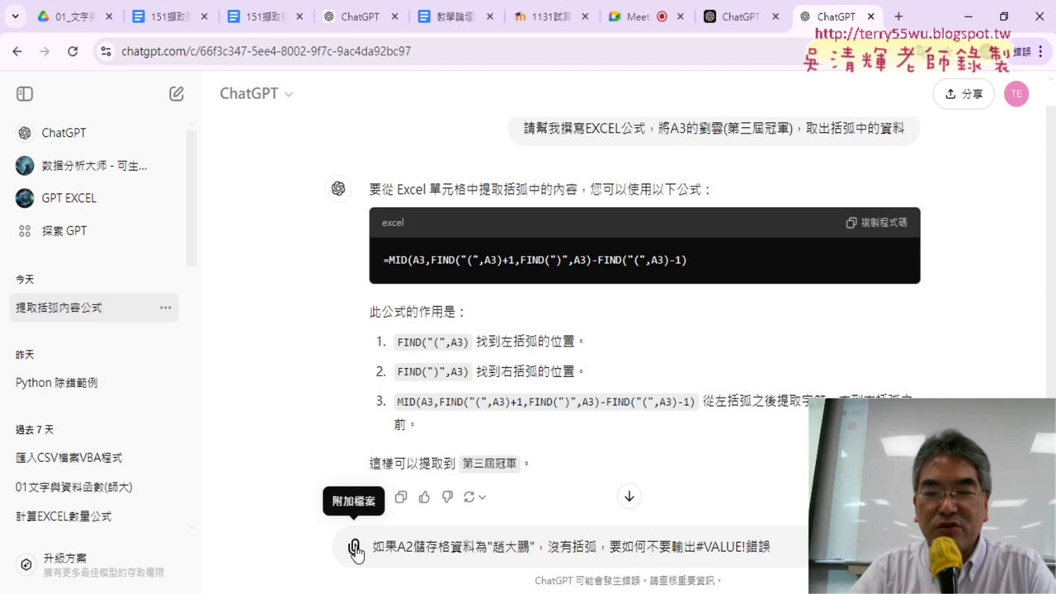
{"action": "key", "text": "Return"}
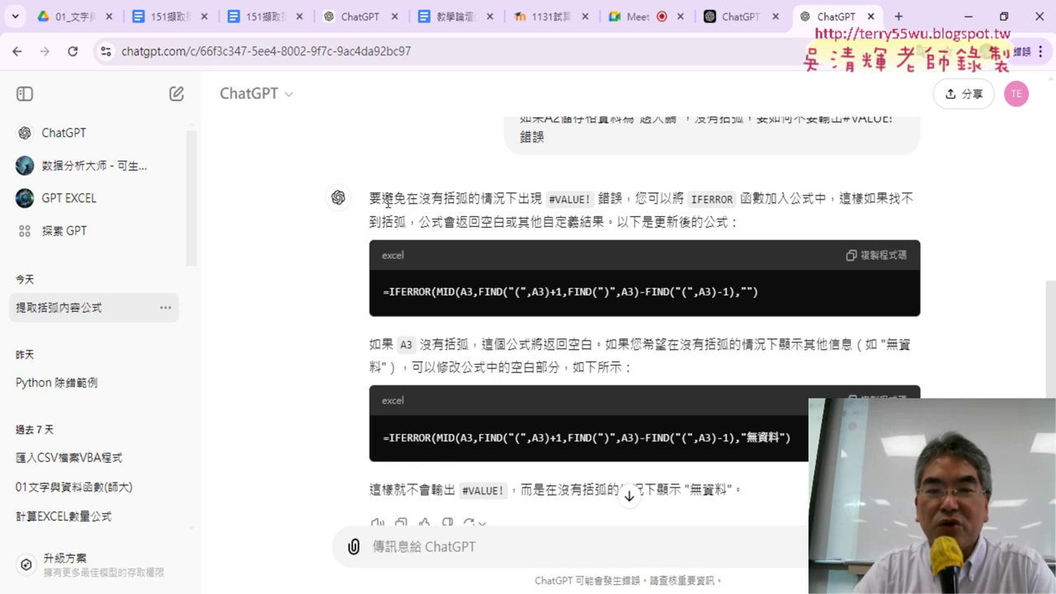
- Highlight the reply's explanation of #VALUE! 錯誤, IFERROR 函數 and 空白
{"action": "left_click_drag", "start_coordinate": [370, 198], "coordinate": [468, 198]}
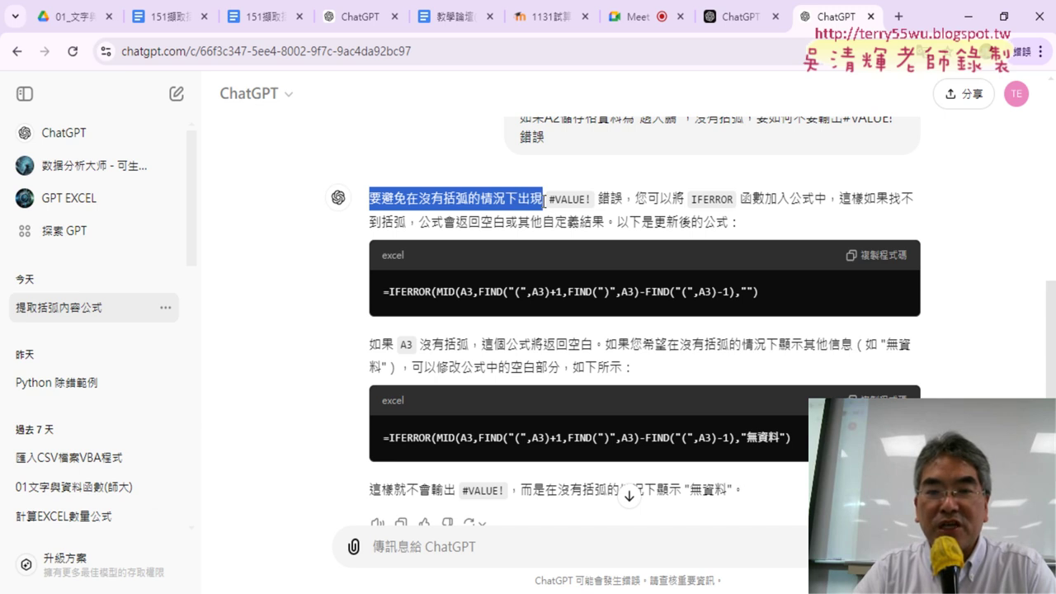
{"action": "left_click_drag", "start_coordinate": [468, 198], "coordinate": [602, 207]}
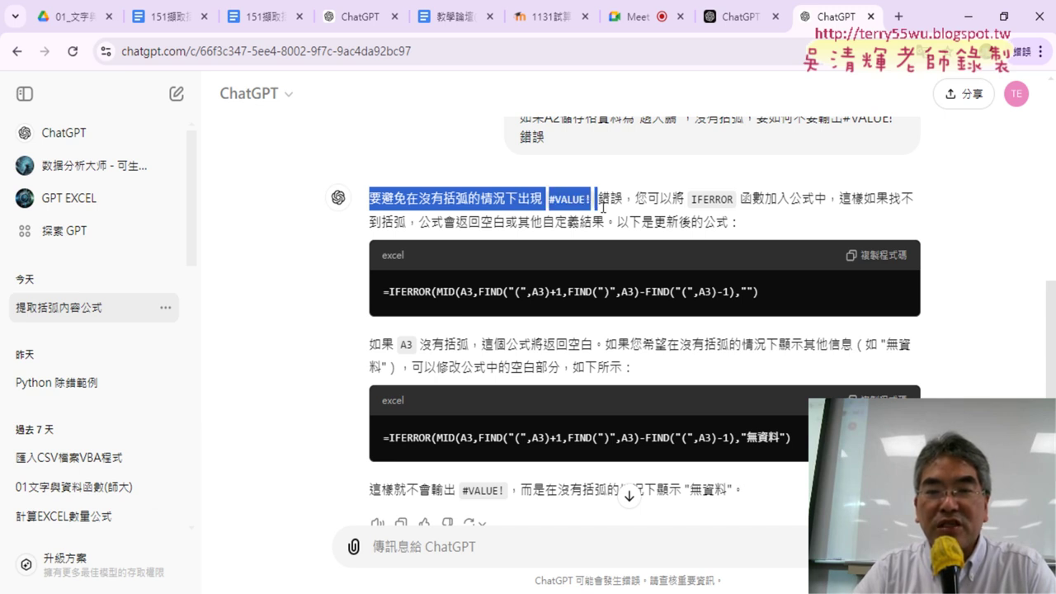
{"action": "left_click", "coordinate": [626, 197]}
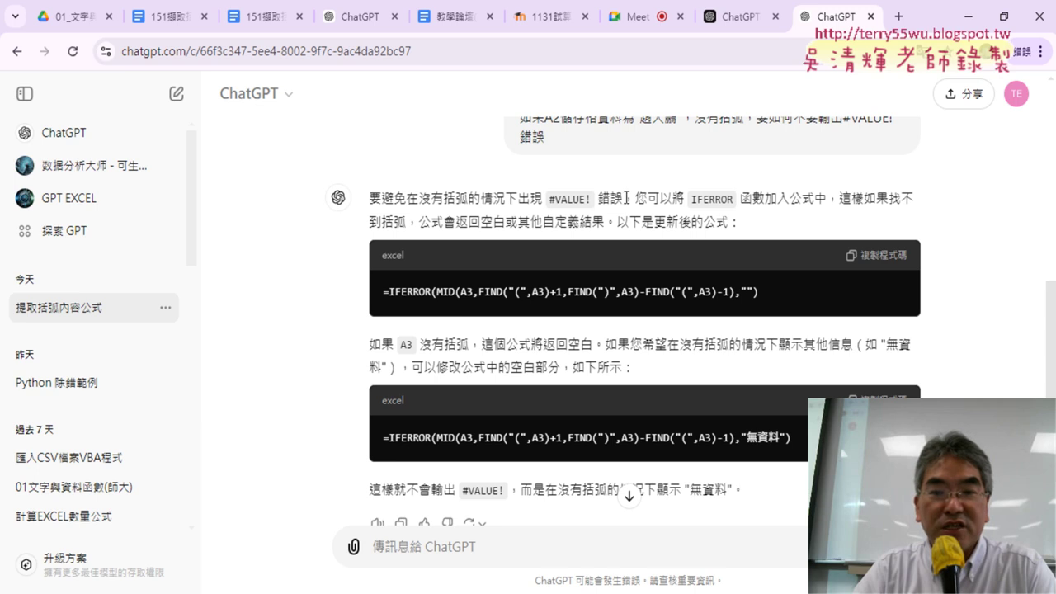
{"action": "left_click_drag", "start_coordinate": [626, 198], "coordinate": [558, 196]}
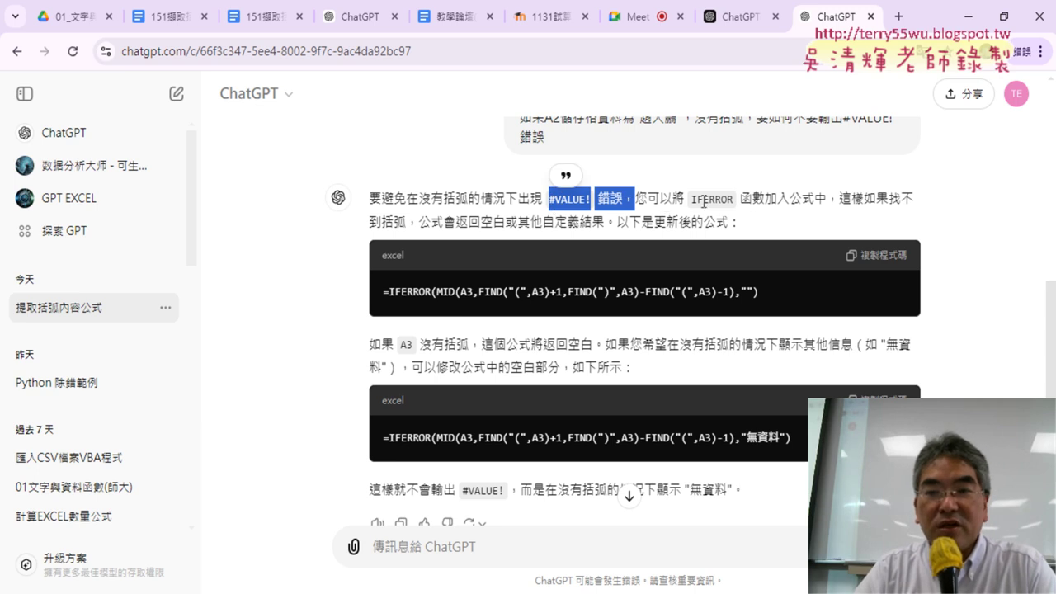
{"action": "left_click_drag", "start_coordinate": [690, 198], "coordinate": [764, 200]}
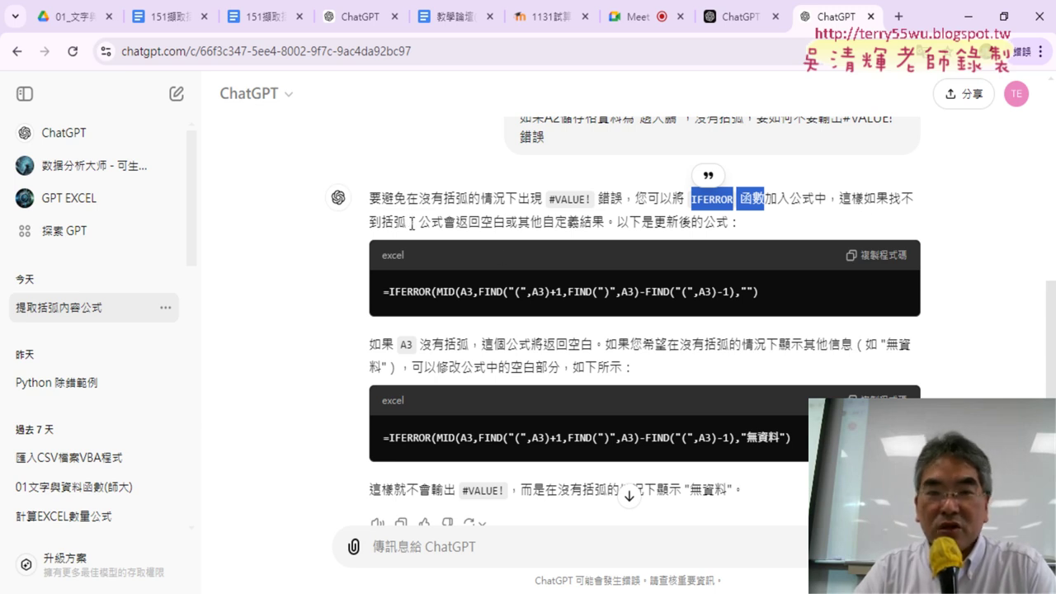
{"action": "double_click", "coordinate": [492, 221]}
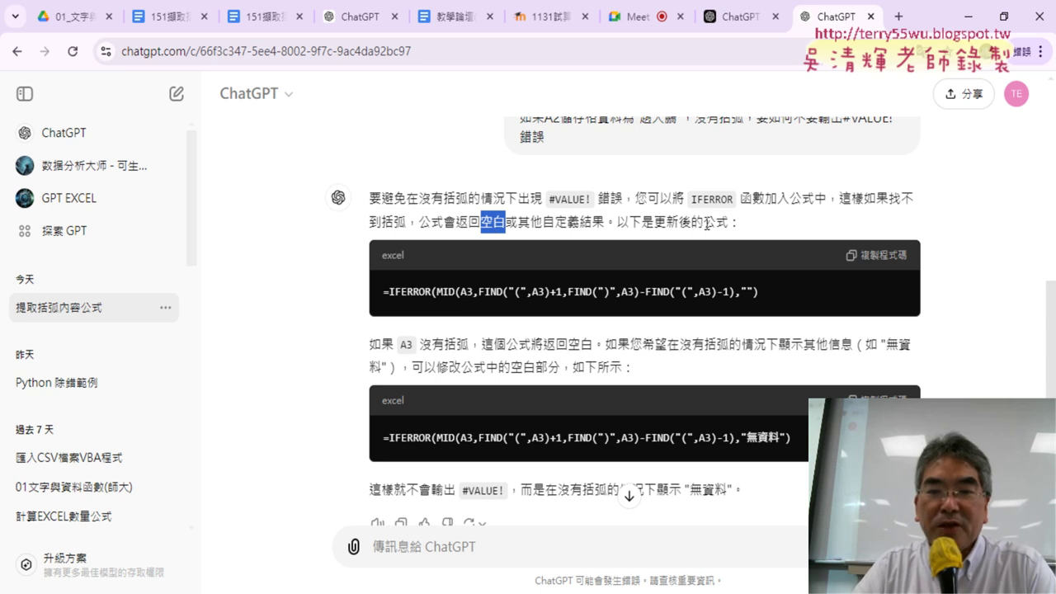
{"action": "scroll", "coordinate": [850, 266], "scroll_direction": "down", "scroll_amount": 1}
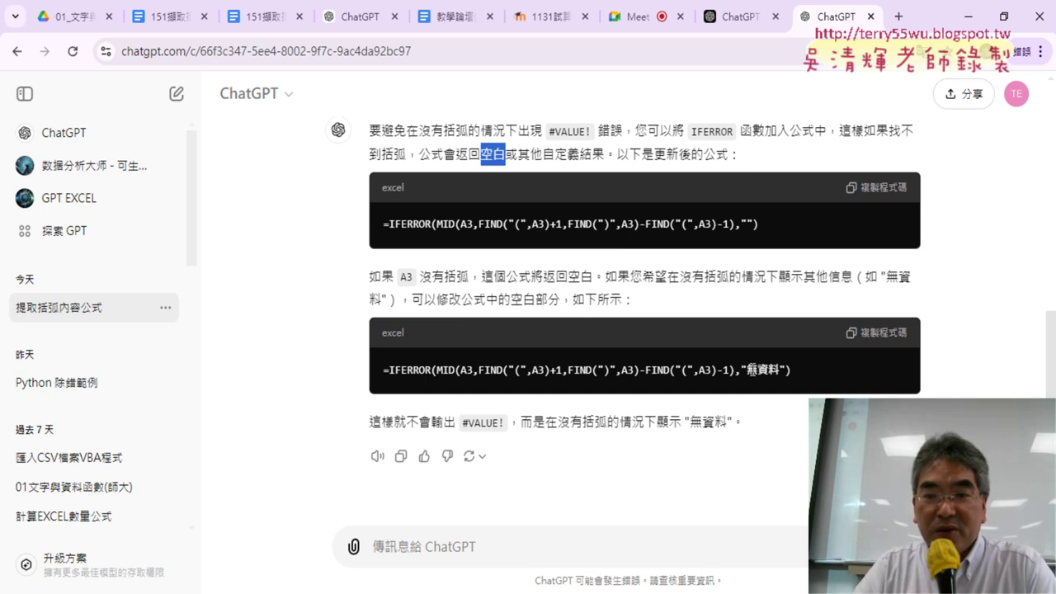
- Copy the second IFERROR formula, the one returning 無資料, and return to Excel
{"action": "left_click_drag", "start_coordinate": [746, 369], "coordinate": [778, 370]}
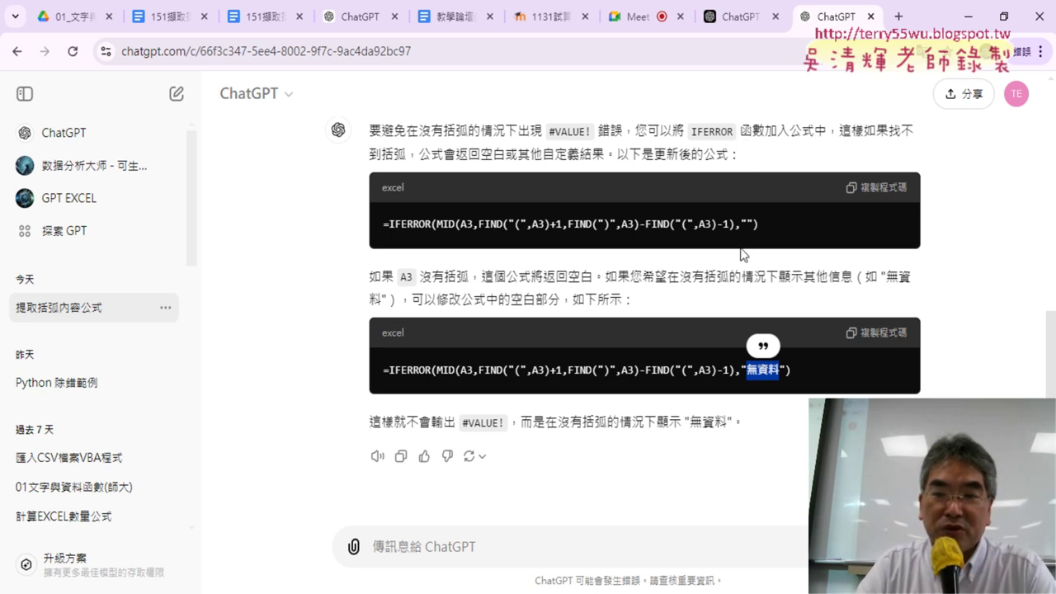
{"action": "left_click", "coordinate": [895, 348]}
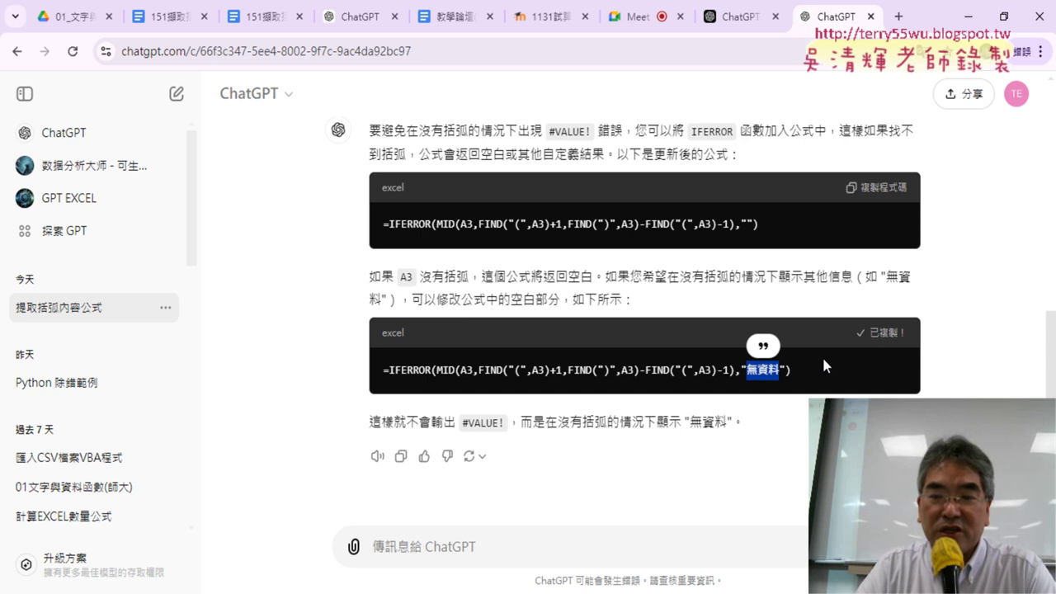
{"action": "left_click_drag", "start_coordinate": [790, 370], "coordinate": [382, 378]}
{"action": "right_click", "coordinate": [480, 366]}
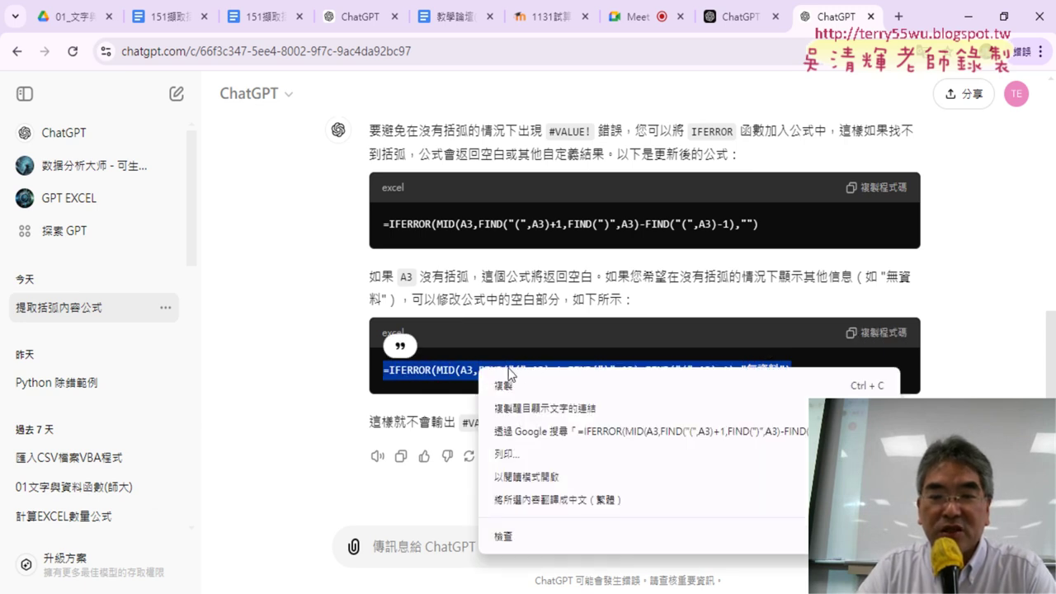
{"action": "left_click", "coordinate": [541, 378]}
{"action": "key", "text": "alt+Tab"}
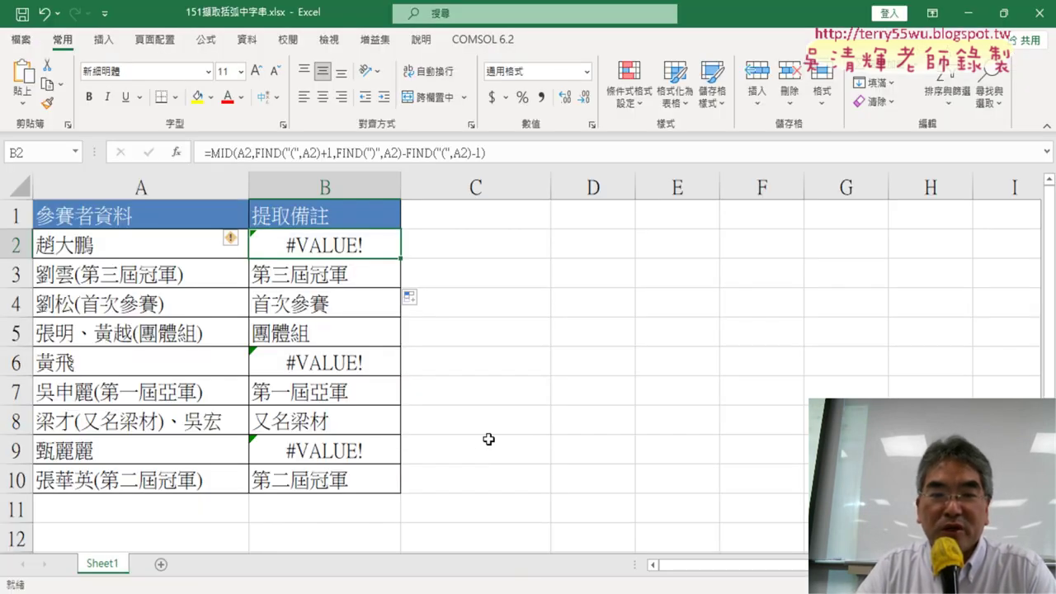
- Replace the formulas in B2 and B3 with the IFERROR formula returning 無資料
{"action": "left_click", "coordinate": [522, 156]}
{"action": "key", "text": "ctrl+a"}
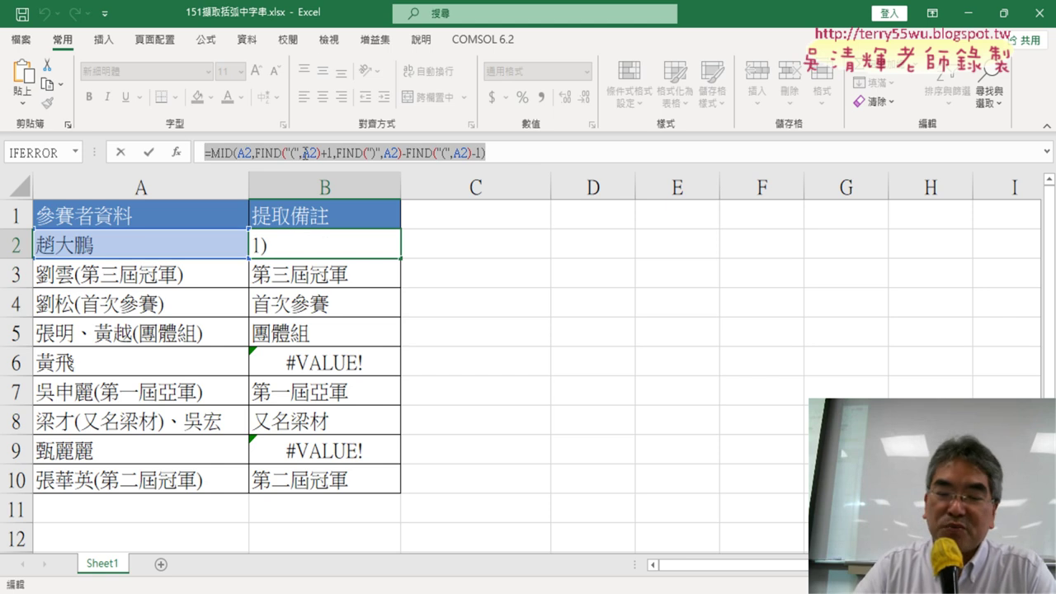
{"action": "key", "text": "ctrl+v"}
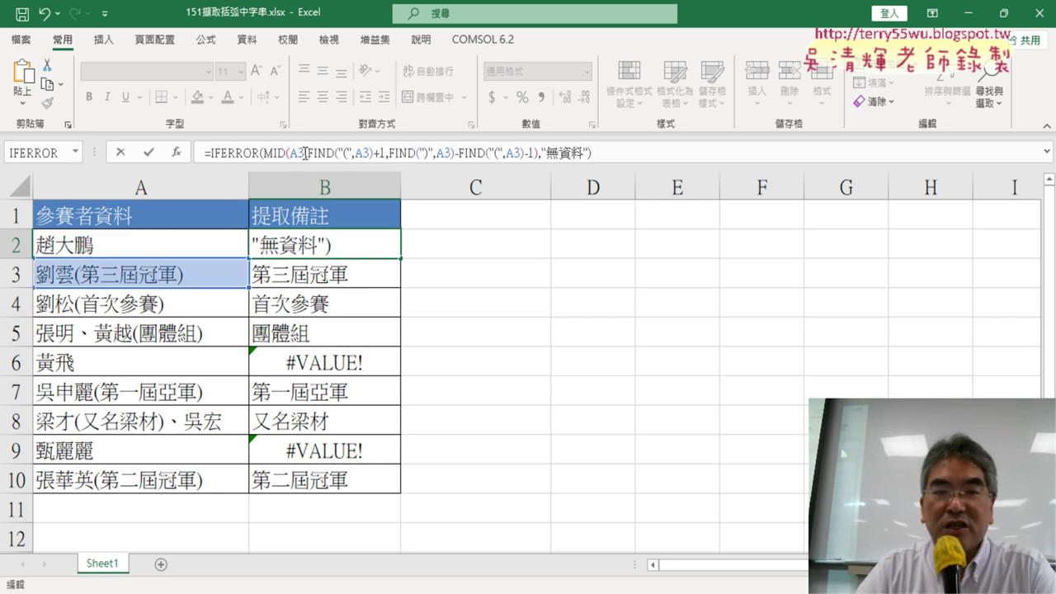
{"action": "left_click", "coordinate": [149, 154]}
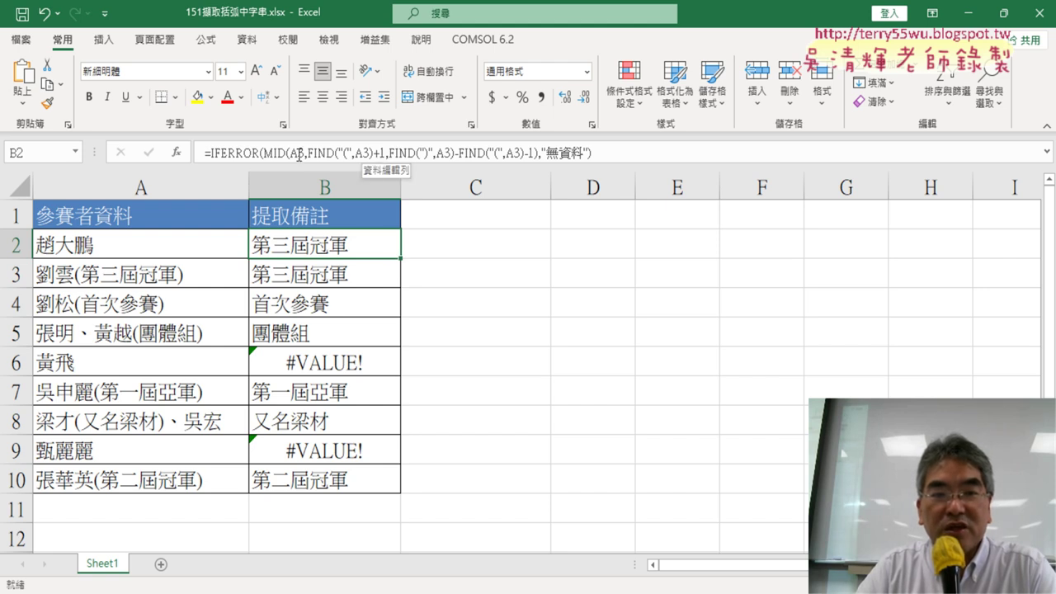
{"action": "left_click", "coordinate": [303, 274]}
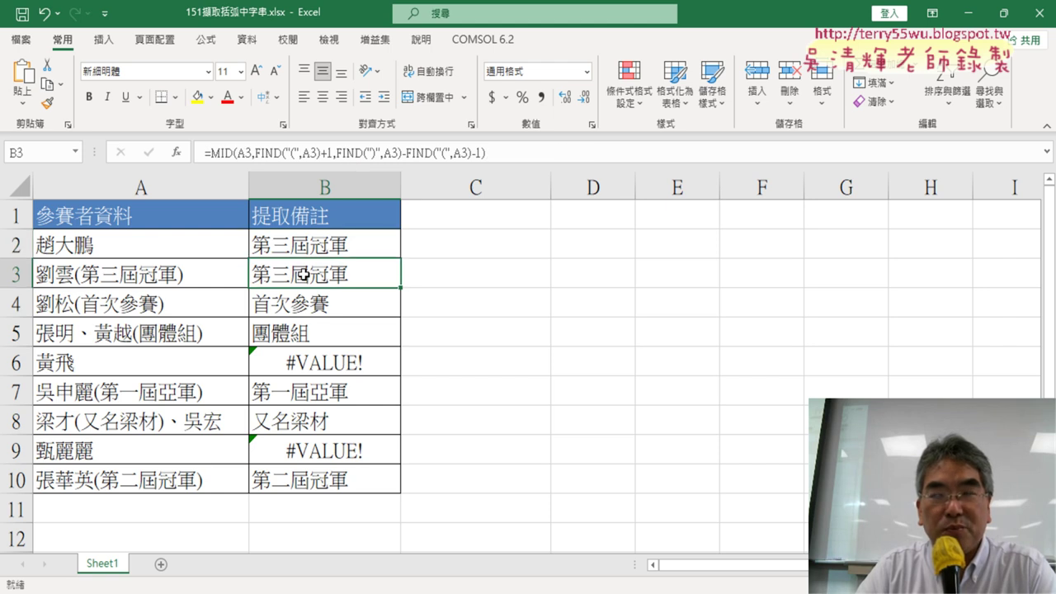
{"action": "left_click", "coordinate": [535, 152]}
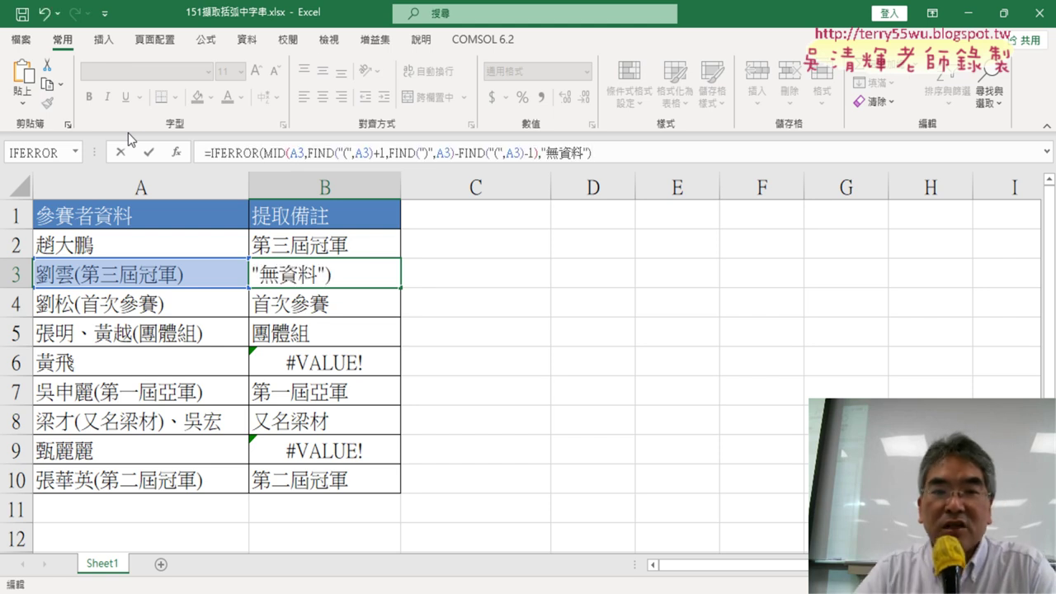
{"action": "left_click", "coordinate": [148, 152]}
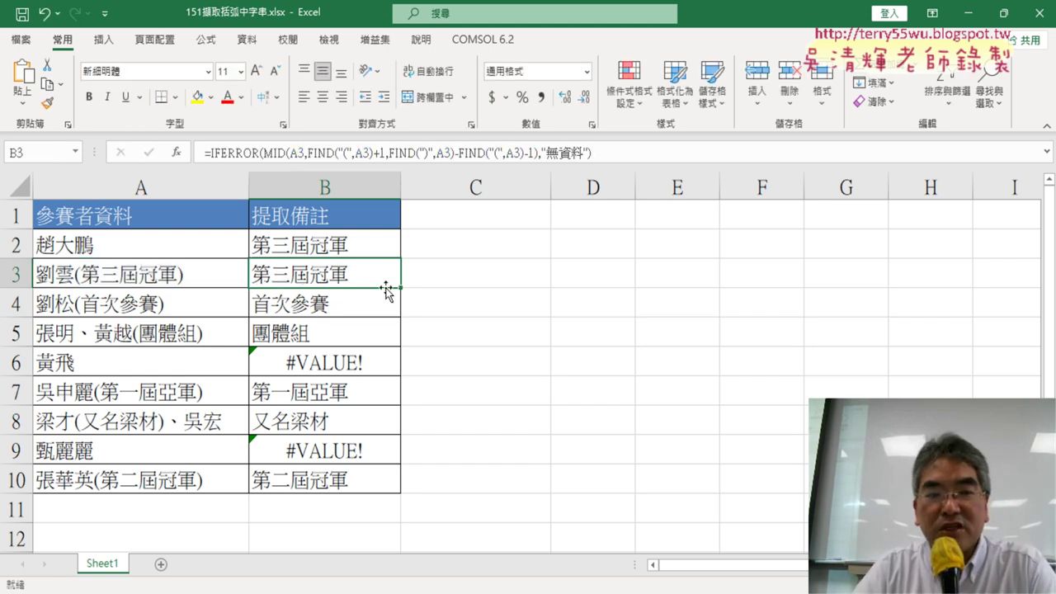
- Fill B3's IFERROR formula up into B2 and down through B10
{"action": "left_click_drag", "start_coordinate": [386, 287], "coordinate": [405, 245]}
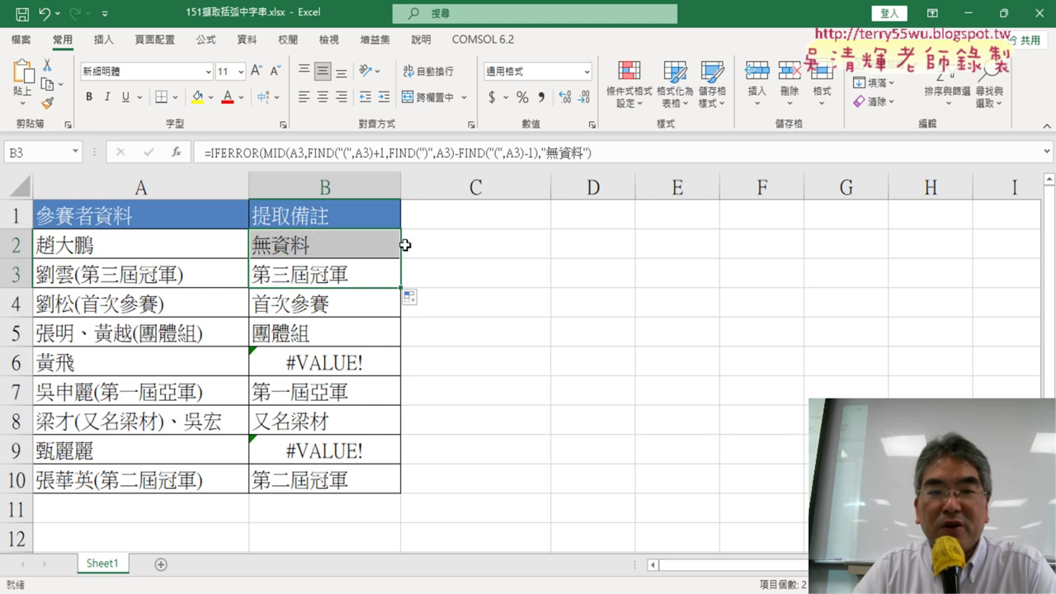
{"action": "left_click", "coordinate": [293, 245]}
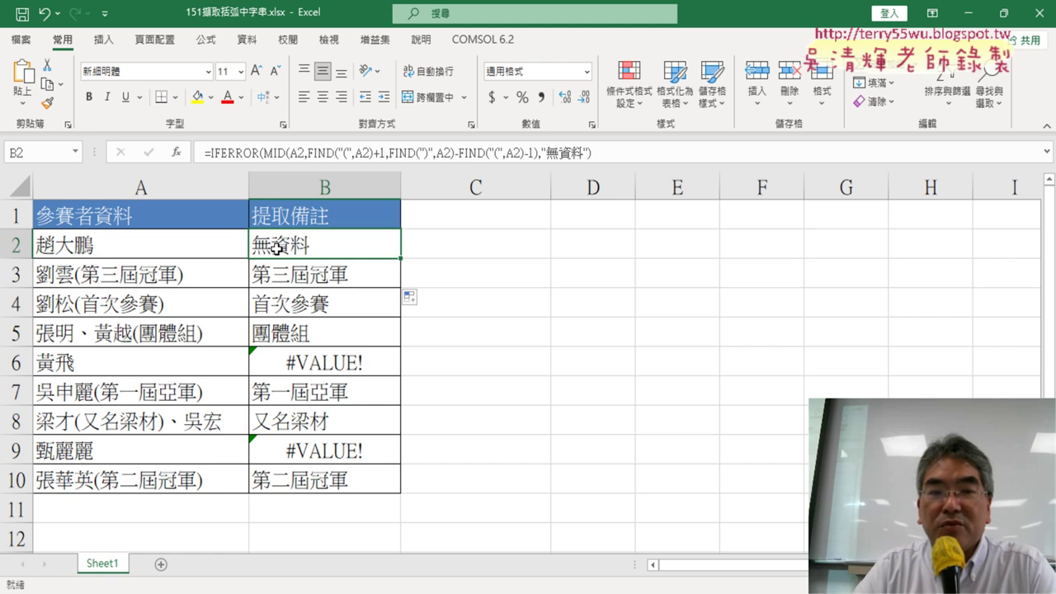
{"action": "left_click", "coordinate": [325, 274]}
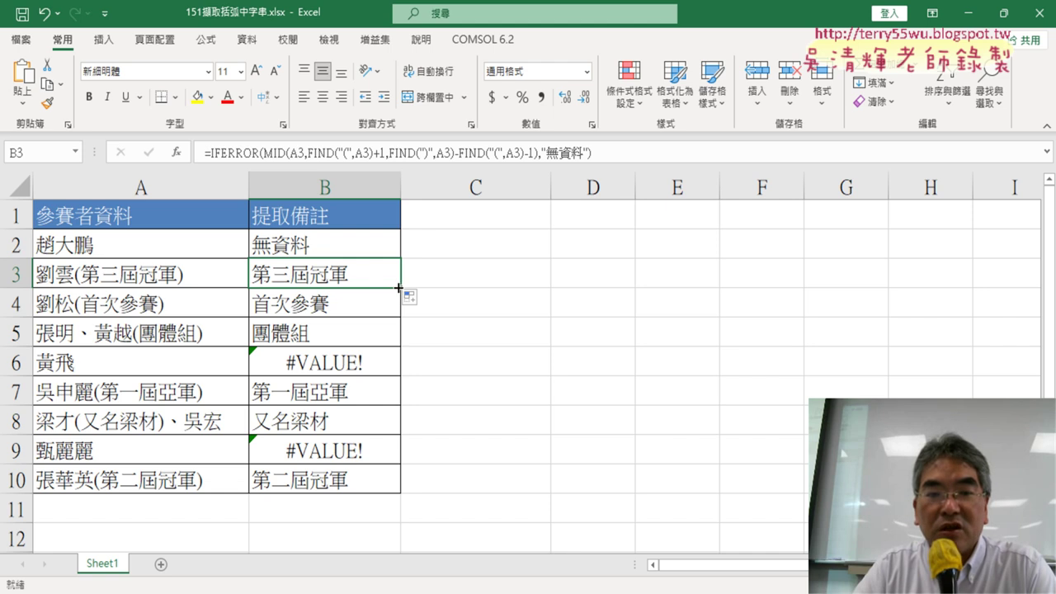
{"action": "left_click_drag", "start_coordinate": [404, 287], "coordinate": [403, 492]}
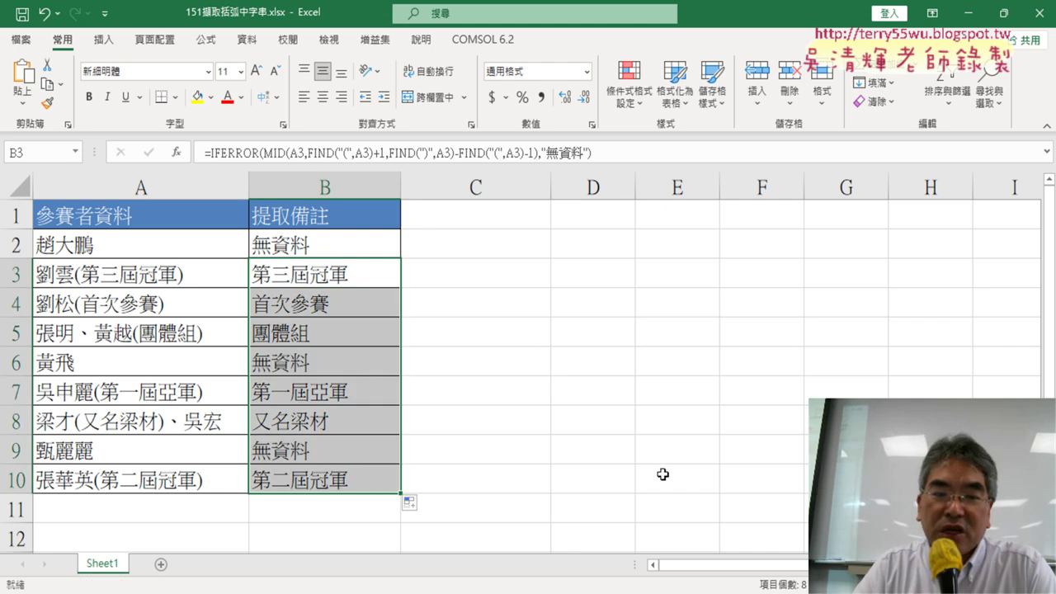
{"action": "left_click", "coordinate": [332, 272]}
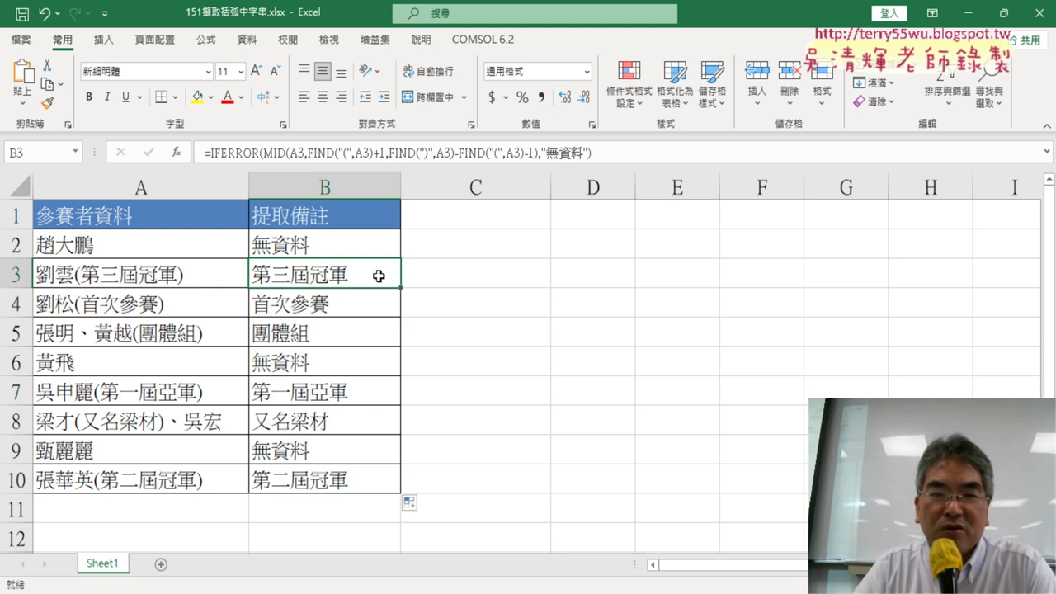
{"action": "left_click_drag", "start_coordinate": [545, 153], "coordinate": [583, 153]}
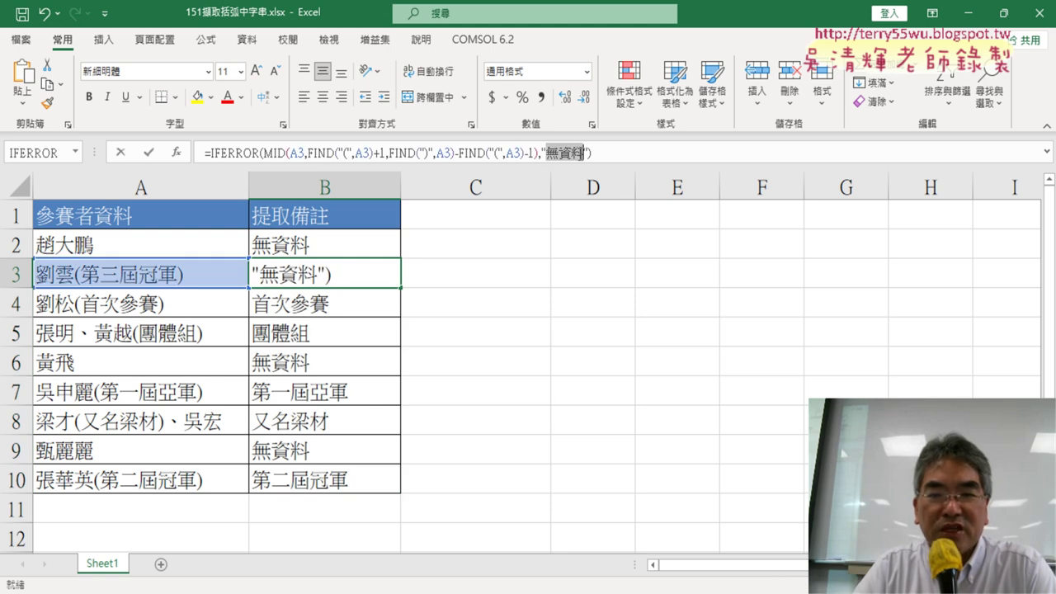
- Change B3's IFERROR fallback from 無資料 to "" and fill it across B2:B10
{"action": "key", "text": "BackSpace"}
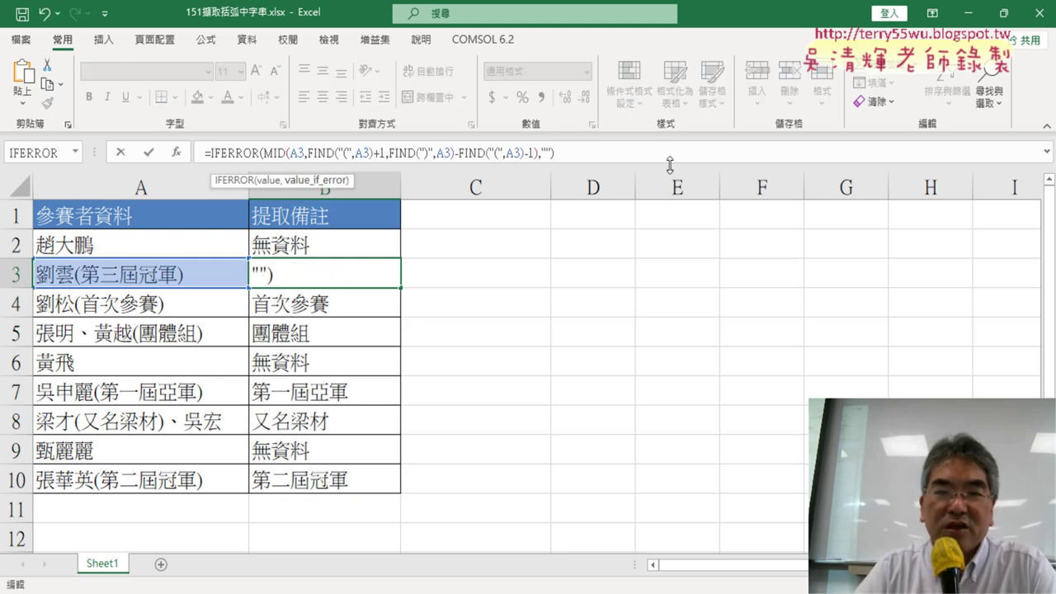
{"action": "left_click", "coordinate": [152, 155]}
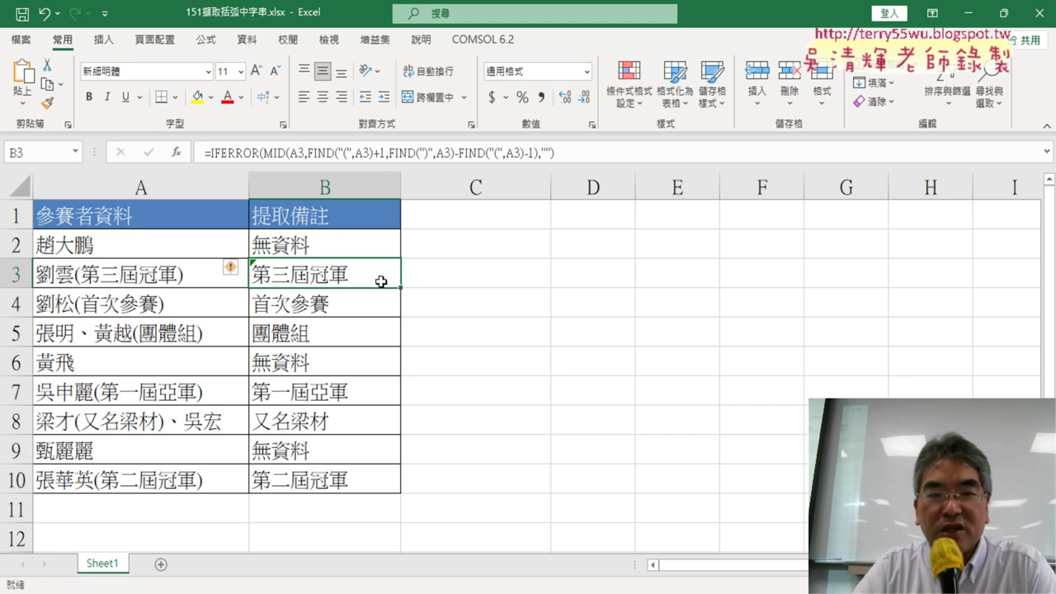
{"action": "left_click_drag", "start_coordinate": [401, 288], "coordinate": [401, 493]}
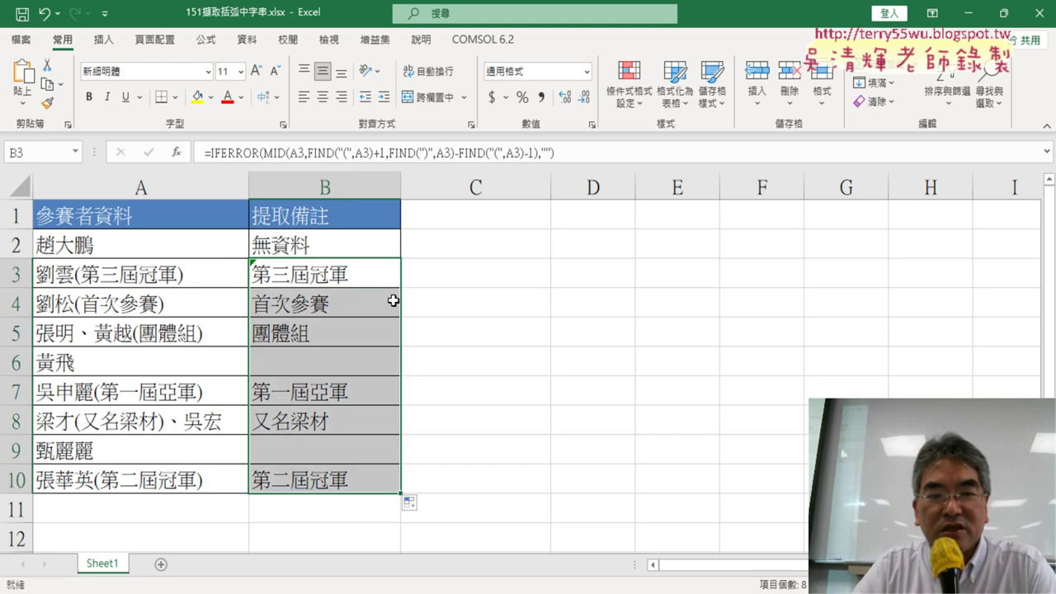
{"action": "mouse_move", "coordinate": [393, 299]}
{"action": "left_mouse_down"}
{"action": "mouse_move", "coordinate": [381, 278]}
{"action": "mouse_move", "coordinate": [402, 244]}
{"action": "left_mouse_up"}
{"action": "left_click", "coordinate": [381, 278]}
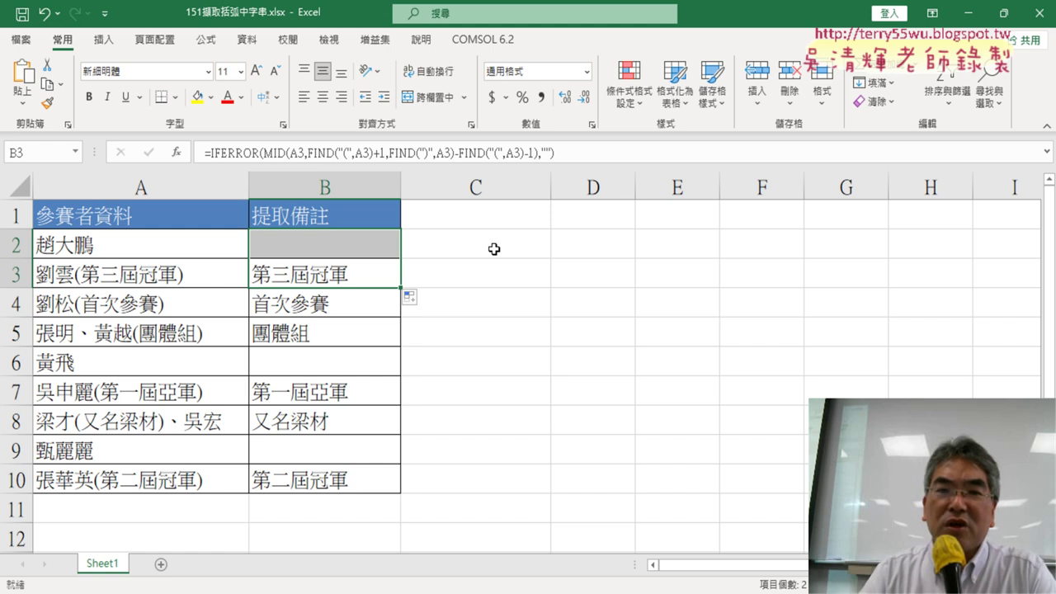
{"action": "left_click", "coordinate": [622, 153]}
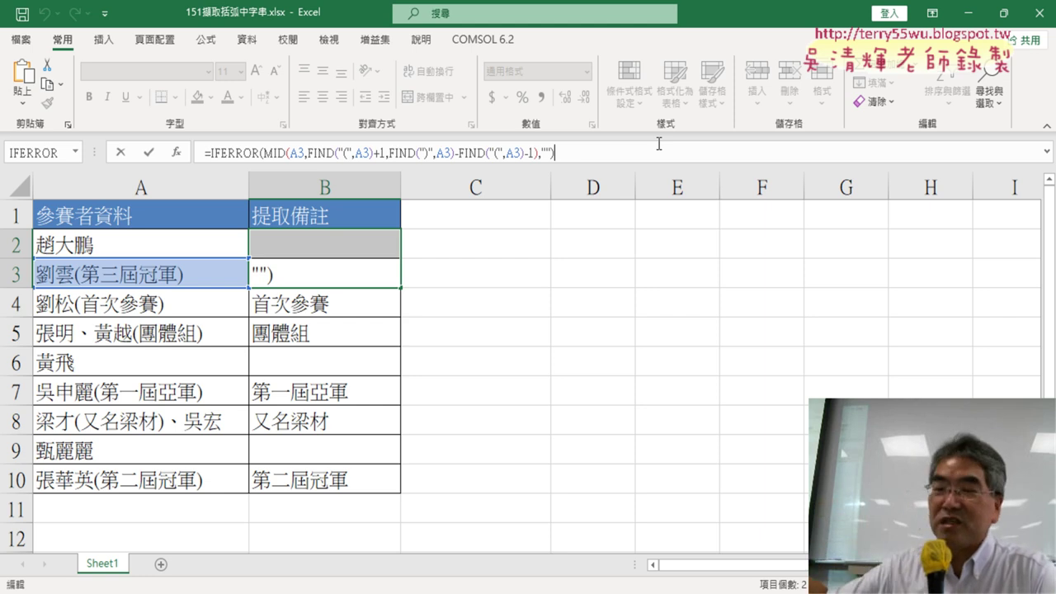
{"action": "left_click", "coordinate": [150, 157]}
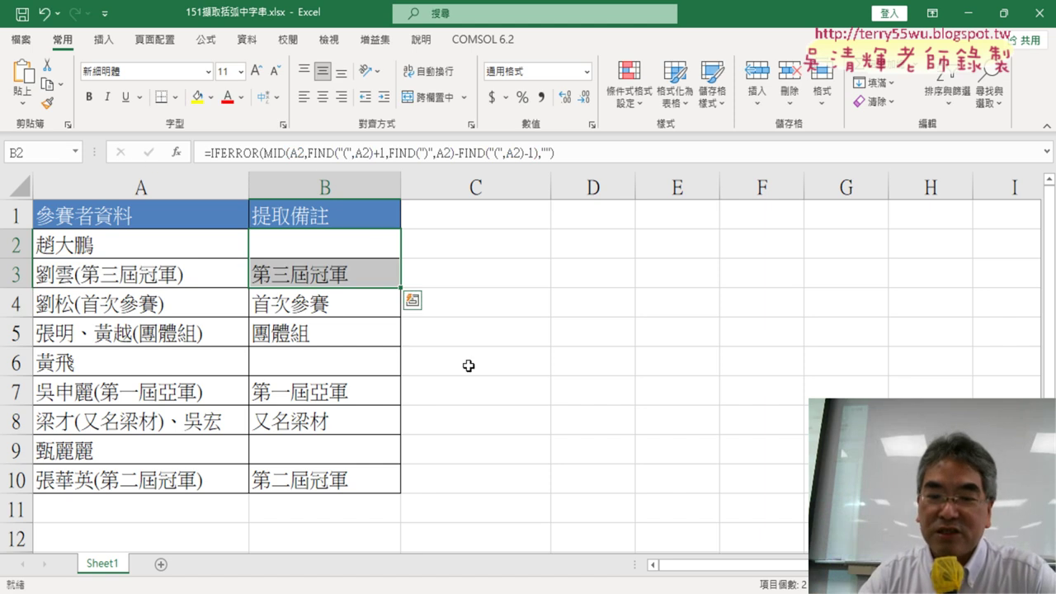
{"action": "mouse_move", "coordinate": [466, 591]}
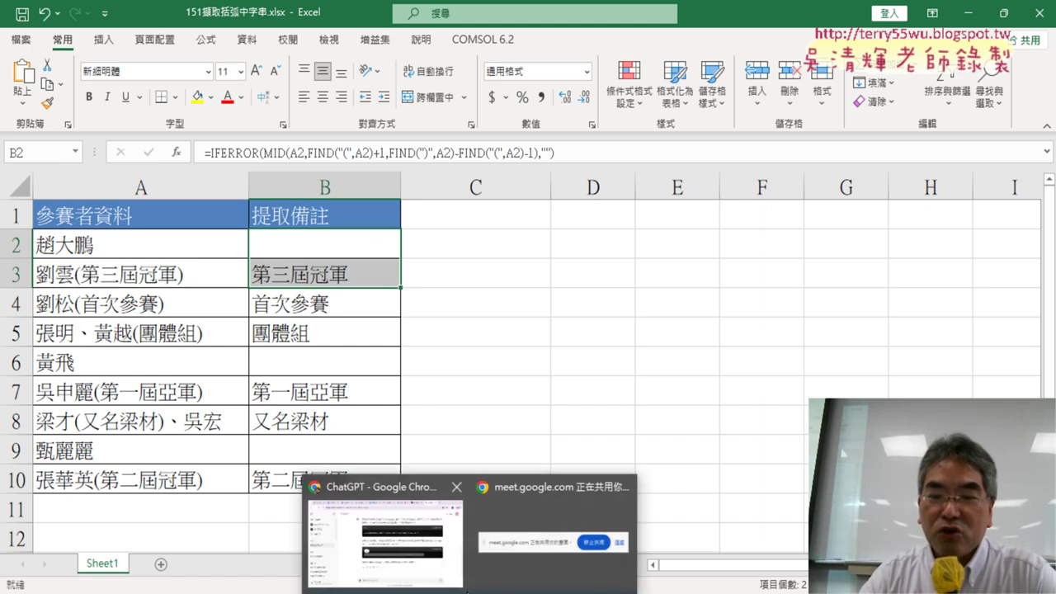
- In the ChatGPT conversation, scroll up to the first MID/FIND answer and highlight its opening sentence
{"action": "left_click", "coordinate": [402, 521]}
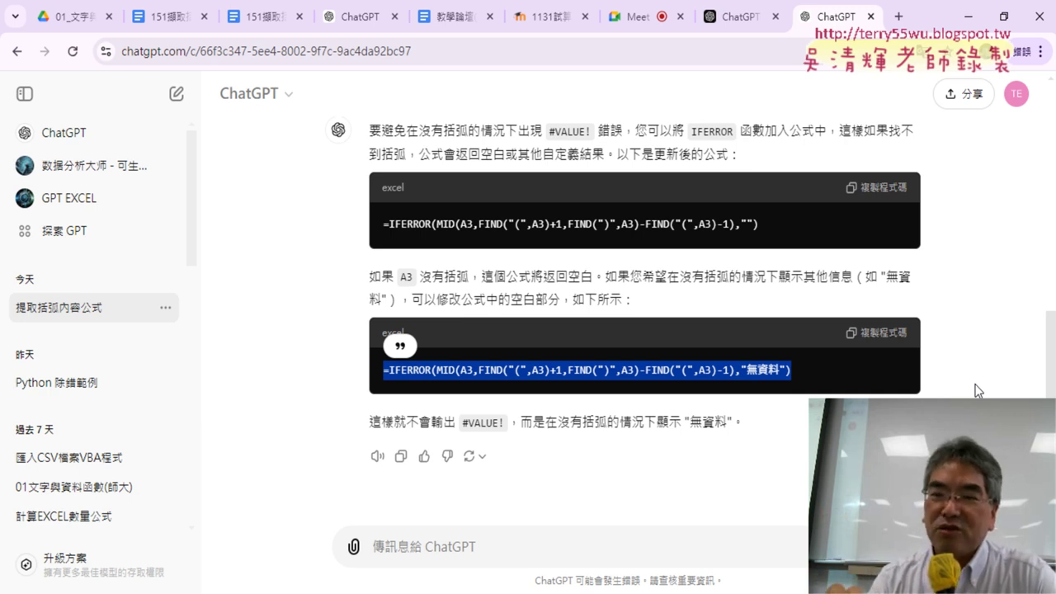
{"action": "scroll", "coordinate": [940, 347], "scroll_direction": "up", "scroll_amount": 2}
{"action": "scroll", "coordinate": [957, 329], "scroll_direction": "up", "scroll_amount": 5}
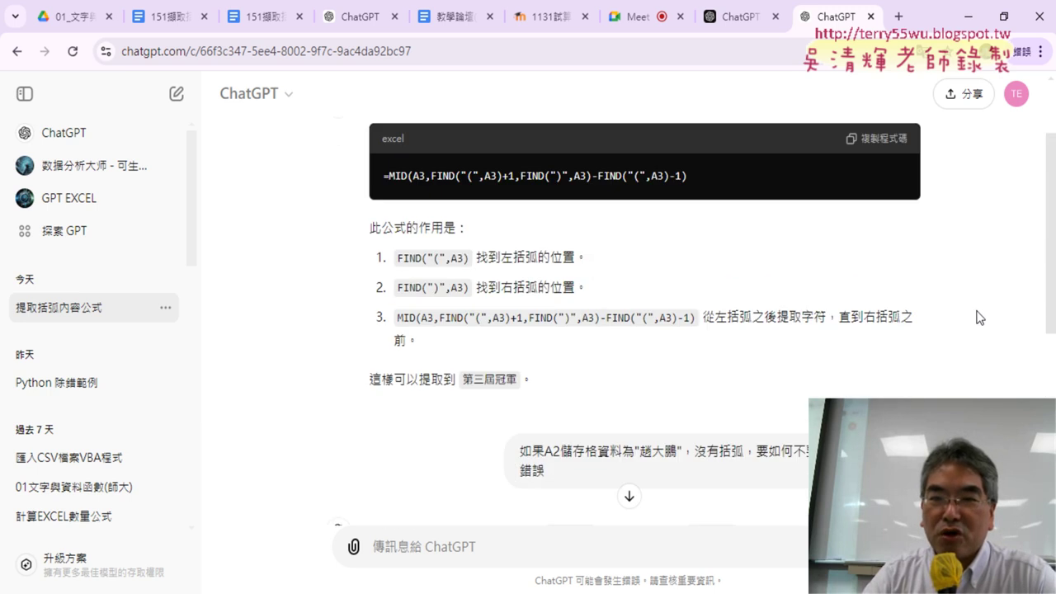
{"action": "scroll", "coordinate": [979, 314], "scroll_direction": "up", "scroll_amount": 2}
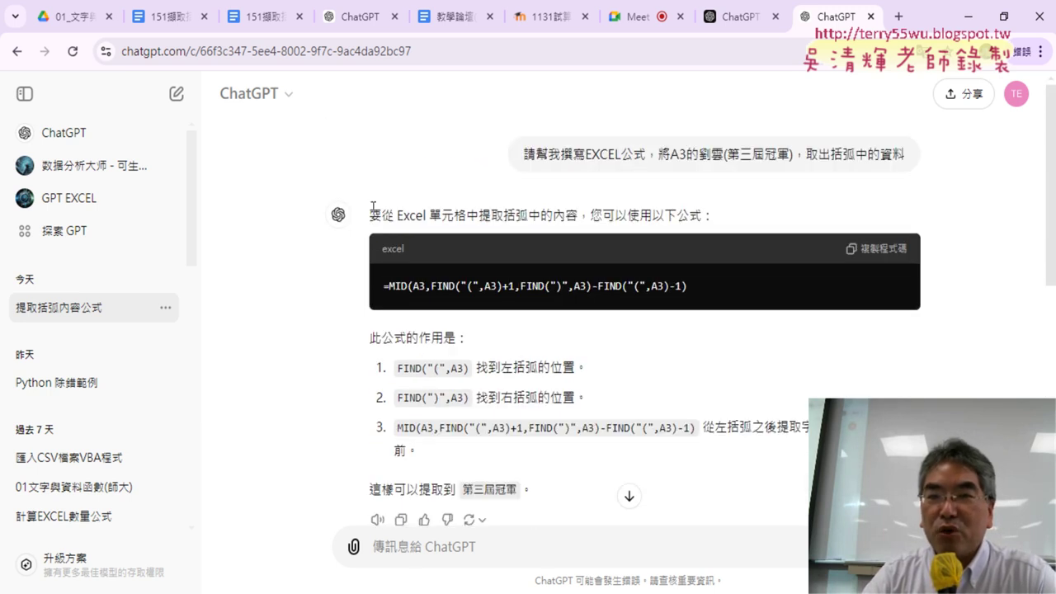
{"action": "left_click_drag", "start_coordinate": [371, 213], "coordinate": [720, 204]}
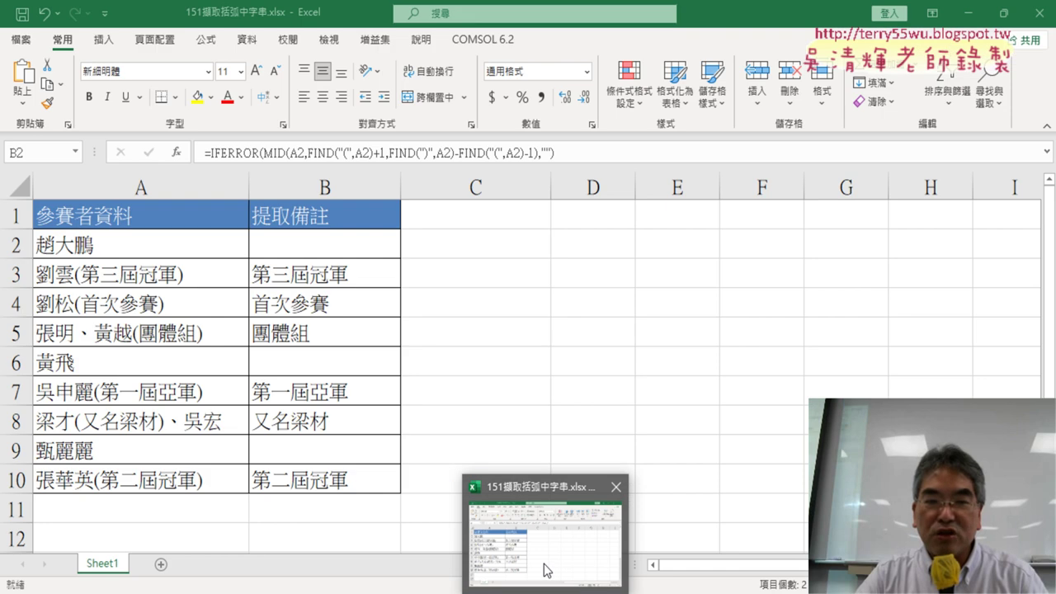
- Back in Excel, re-enter B2's formula and select B2:B10 to review the extracted notes
{"action": "left_click", "coordinate": [544, 569]}
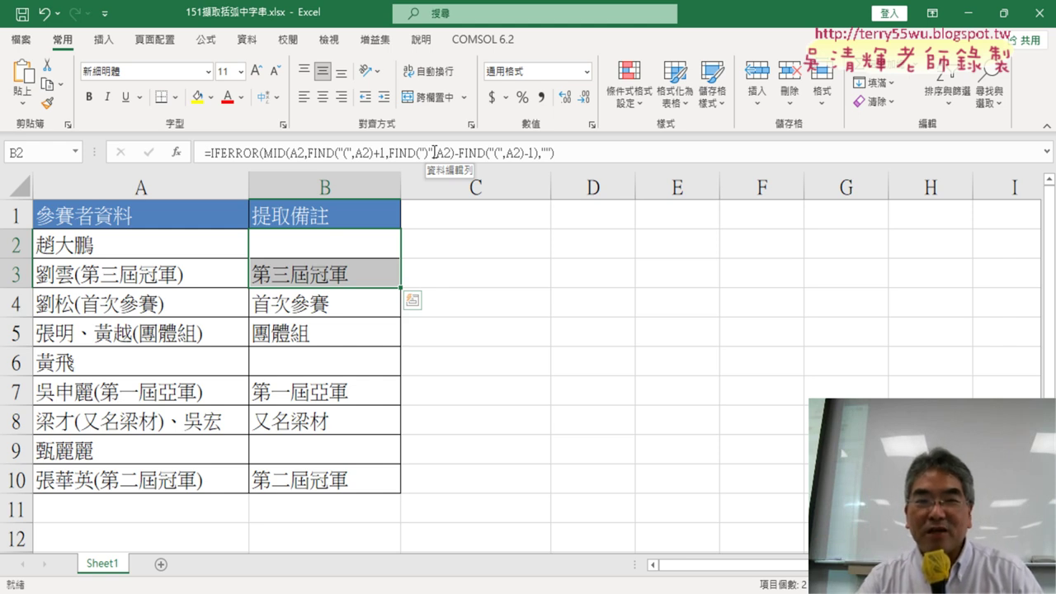
{"action": "left_click", "coordinate": [582, 149]}
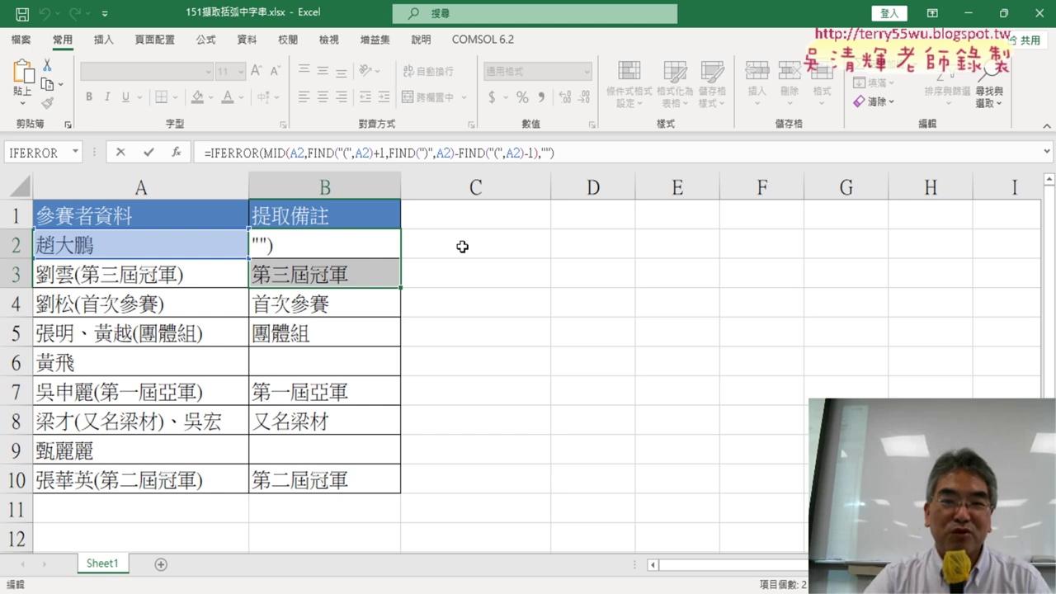
{"action": "key", "text": "Return"}
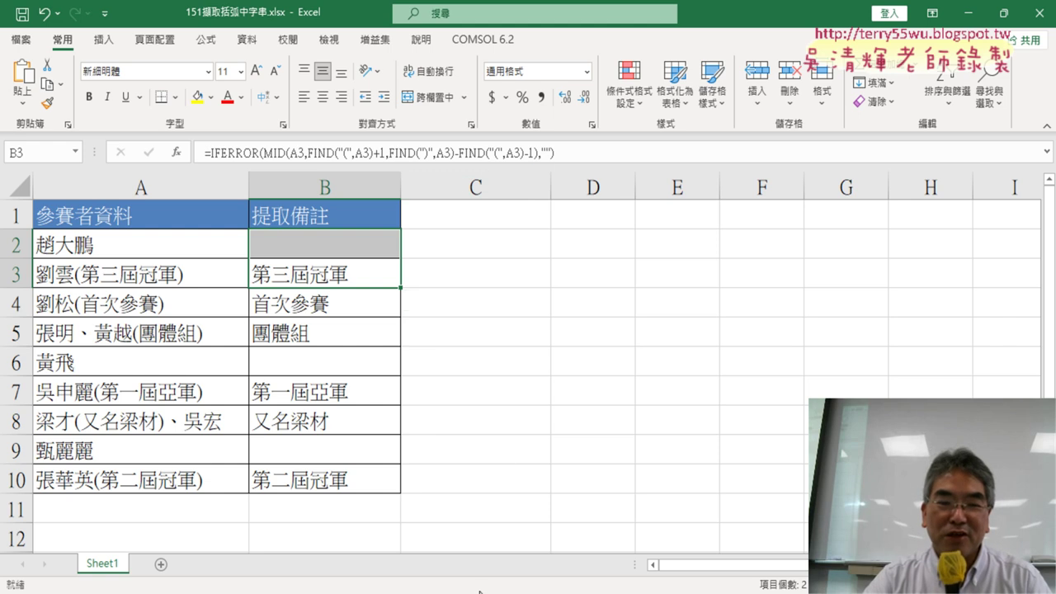
{"action": "left_click_drag", "start_coordinate": [341, 249], "coordinate": [327, 483]}
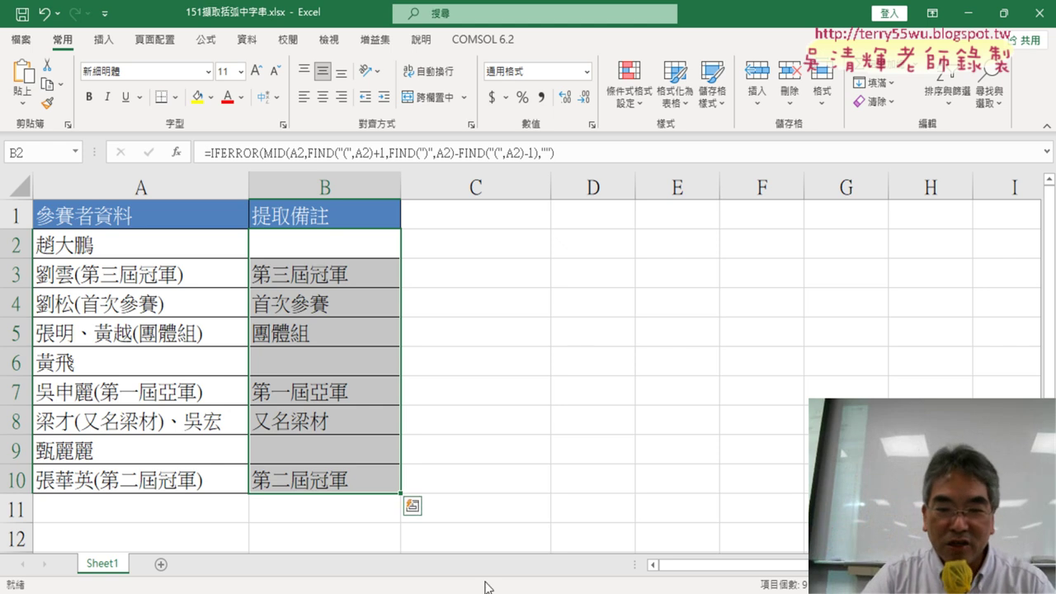
- Bring the Chrome window with ChatGPT's MID formula answer back to the front
{"action": "left_click", "coordinate": [396, 593]}
{"action": "left_click", "coordinate": [402, 531]}
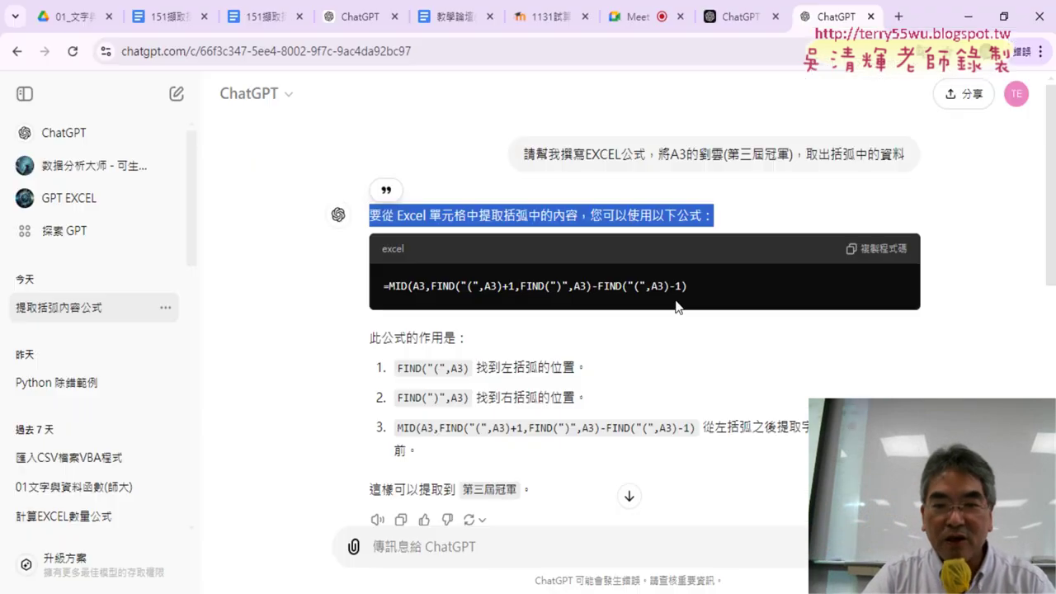